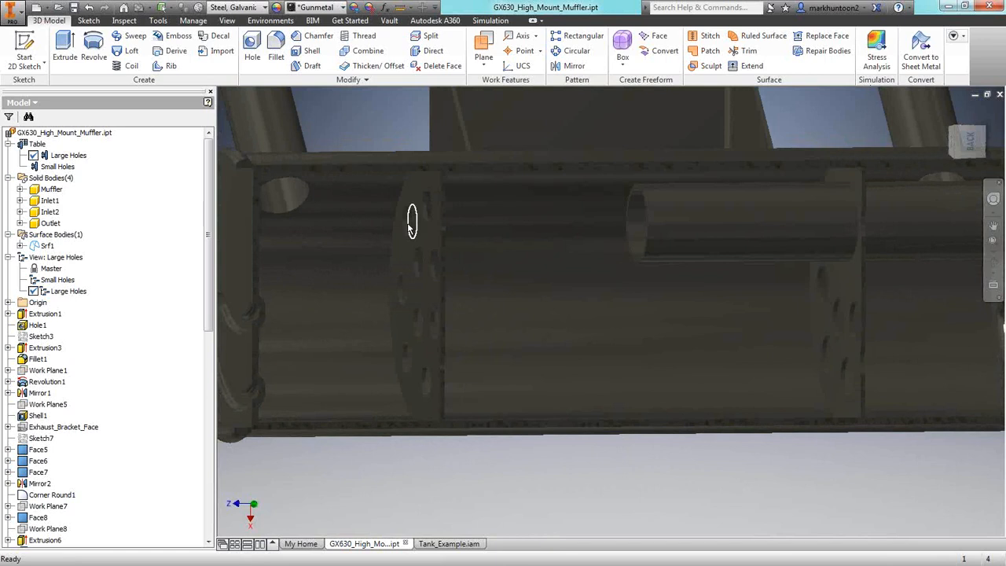
# Step: Switch to Autodesk CFD and review the available material types in the material assignment settings, keeping Fluid as the type
pyautogui.moveTo(409, 226)
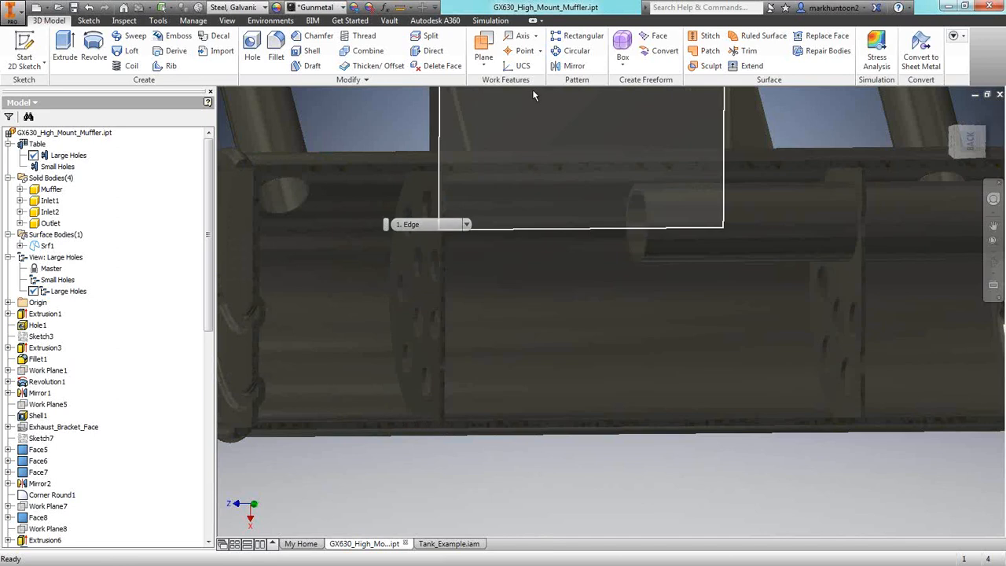
pyautogui.click(497, 22)
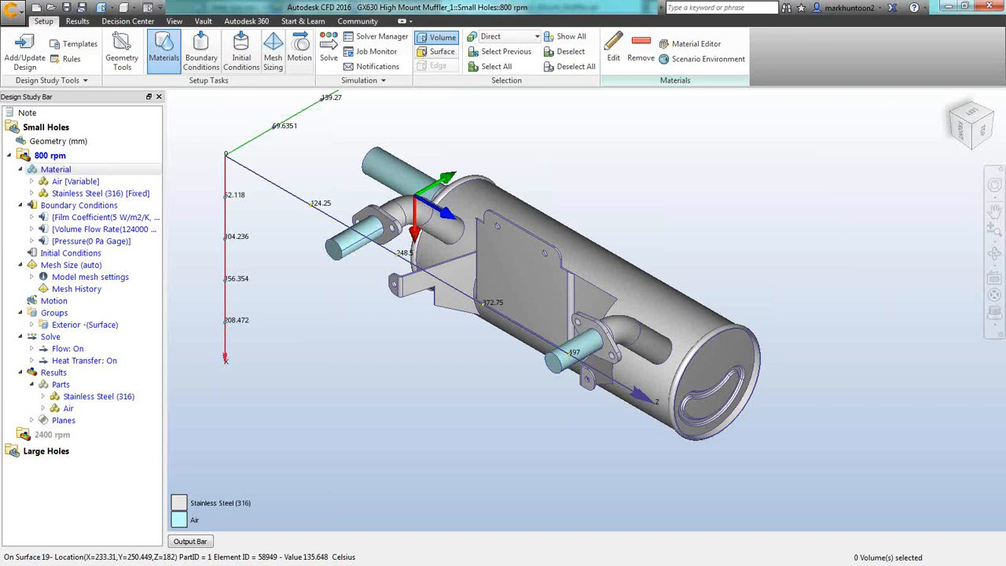
pyautogui.click(161, 59)
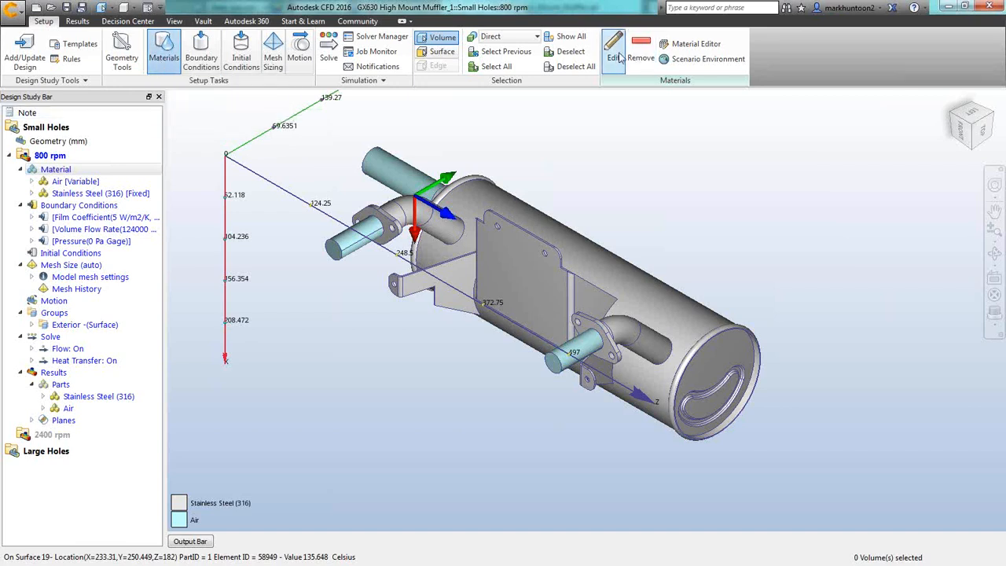
pyautogui.click(315, 146)
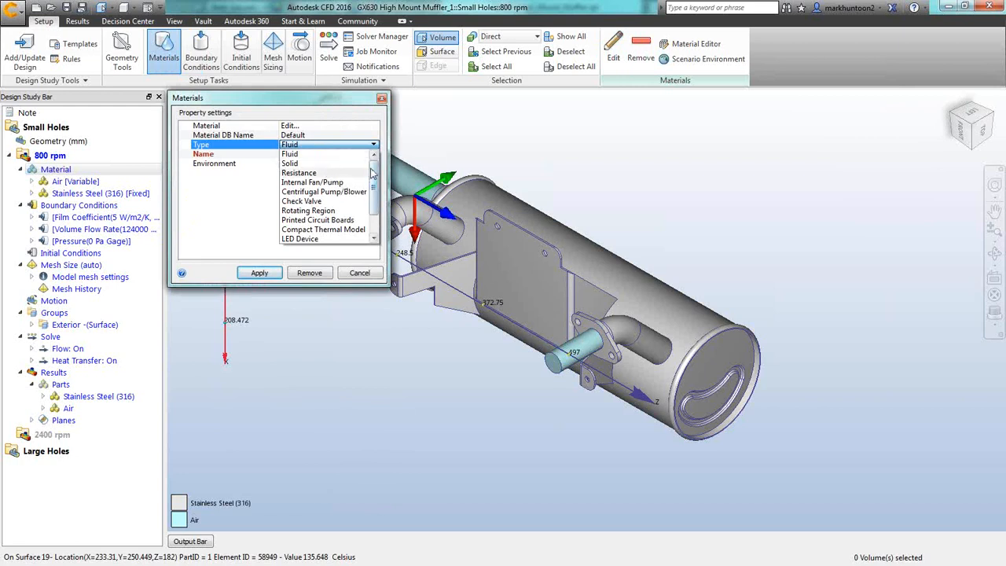
pyautogui.scroll(-1, 376, 185)
pyautogui.scroll(-1, 363, 186)
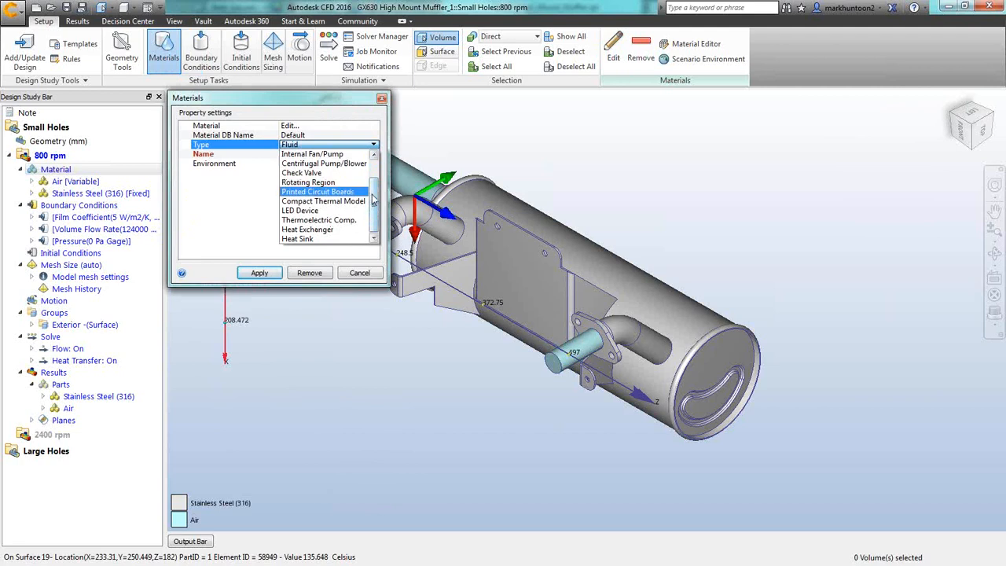
pyautogui.moveTo(373, 196); pyautogui.dragTo(382, 144)
pyautogui.click(289, 154)
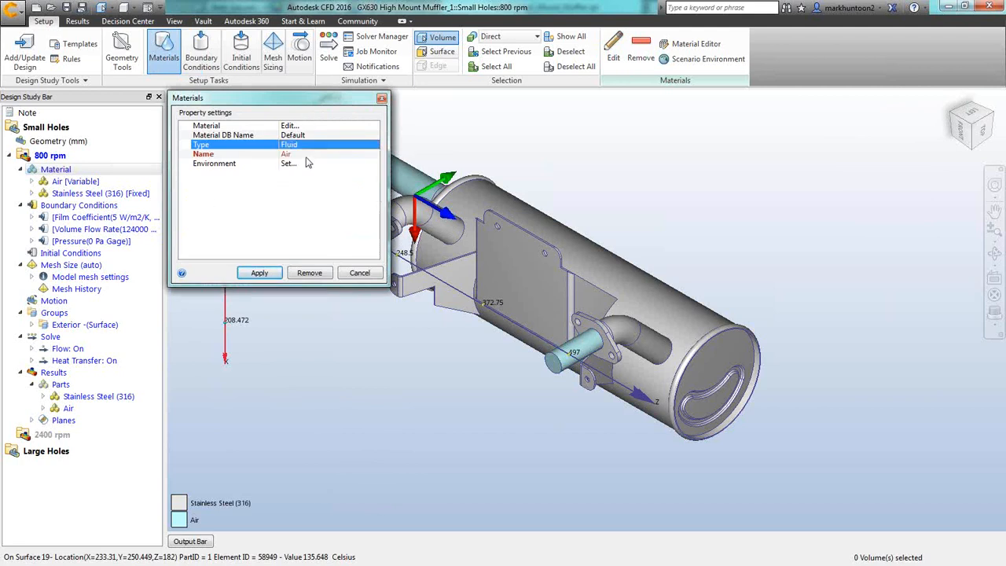
# Step: Browse the available fluid materials, and change the material type to Solid to browse the solid materials
pyautogui.click(308, 155)
pyautogui.moveTo(374, 179); pyautogui.dragTo(381, 157)
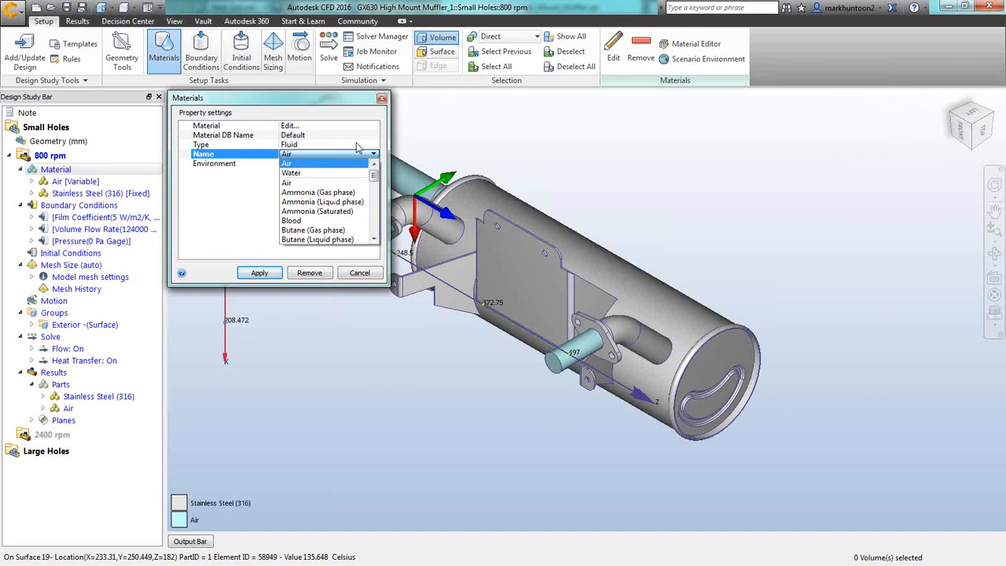
pyautogui.click(358, 147)
pyautogui.click(353, 163)
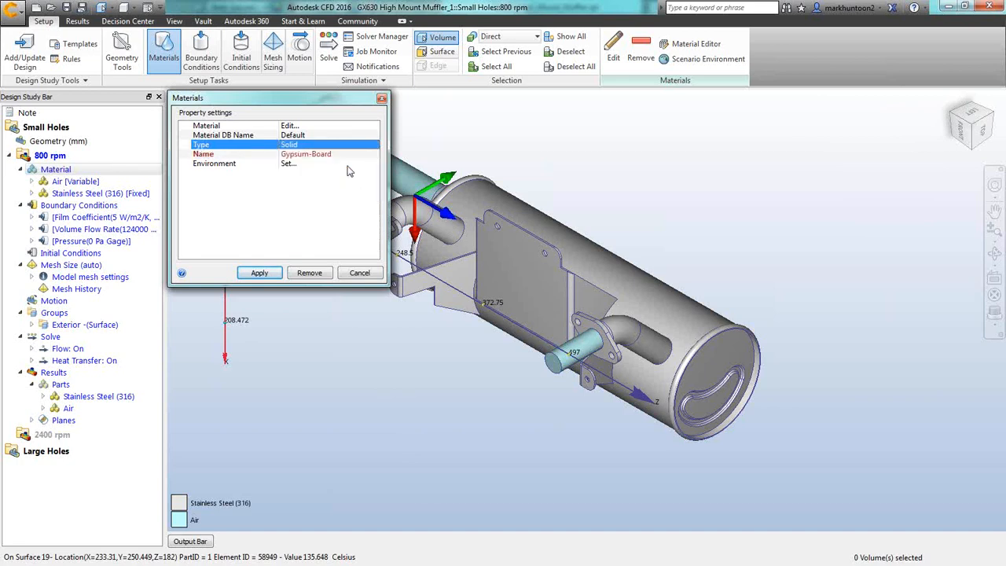
pyautogui.click(314, 155)
pyautogui.moveTo(377, 171); pyautogui.dragTo(399, 154)
pyautogui.click(266, 181)
# Step: Review the specialised material types, from Resistance through Heat Sink, without changing the Solid type
pyautogui.click(314, 146)
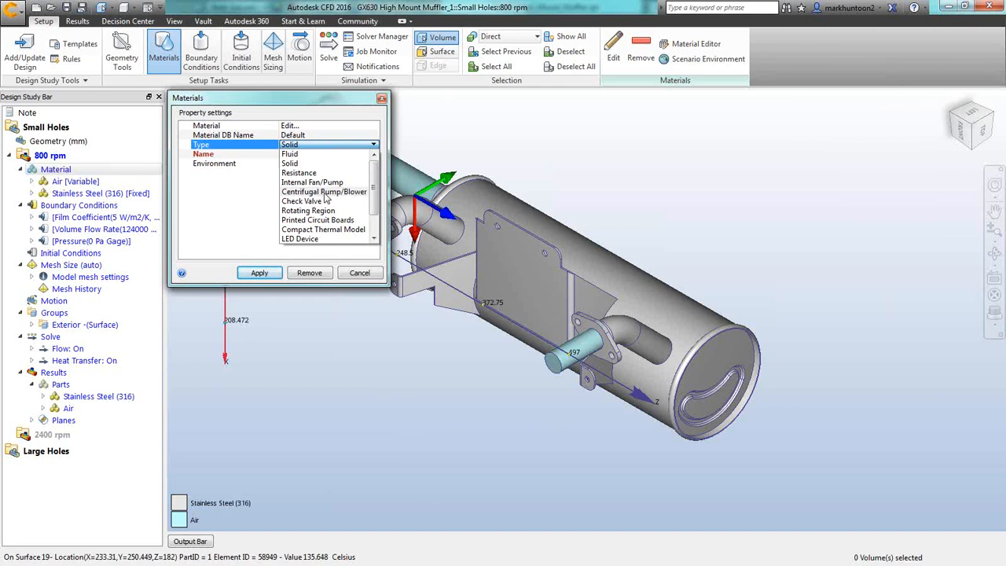
pyautogui.moveTo(375, 183); pyautogui.dragTo(376, 204)
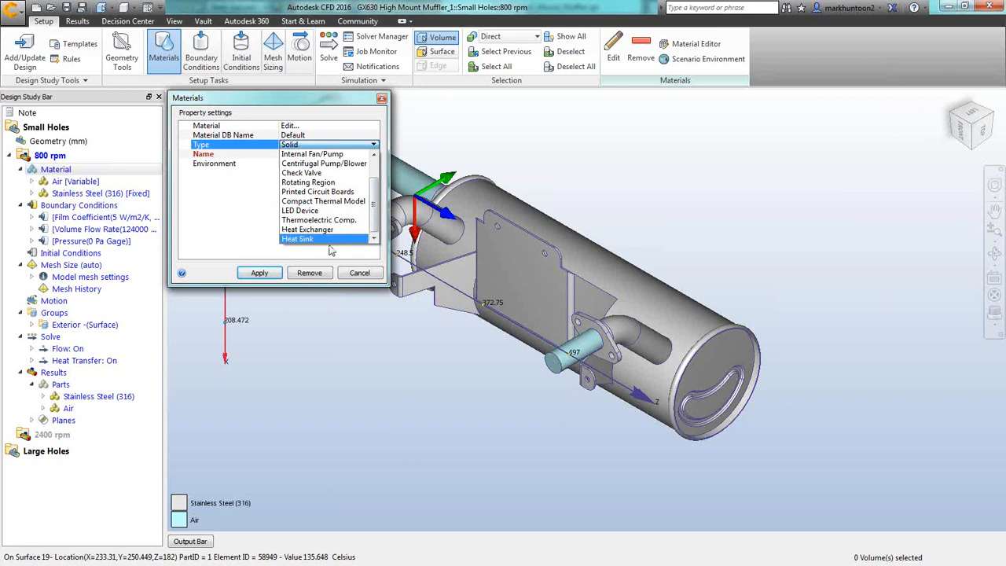
pyautogui.click(218, 214)
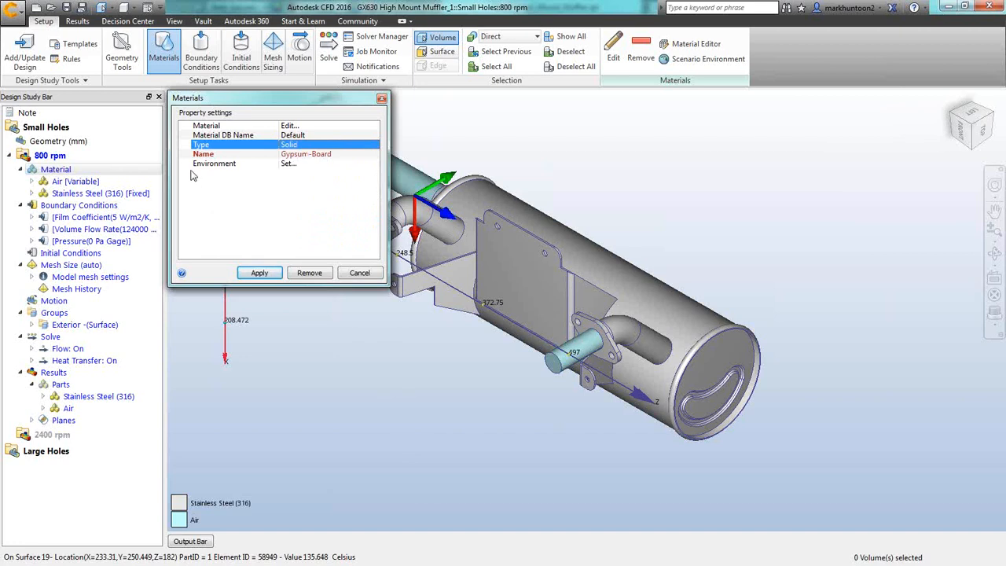
# Step: Inspect the Gypsum-Board properties with My Materials as the save database, and leave the material settings without applying anything
pyautogui.click(297, 128)
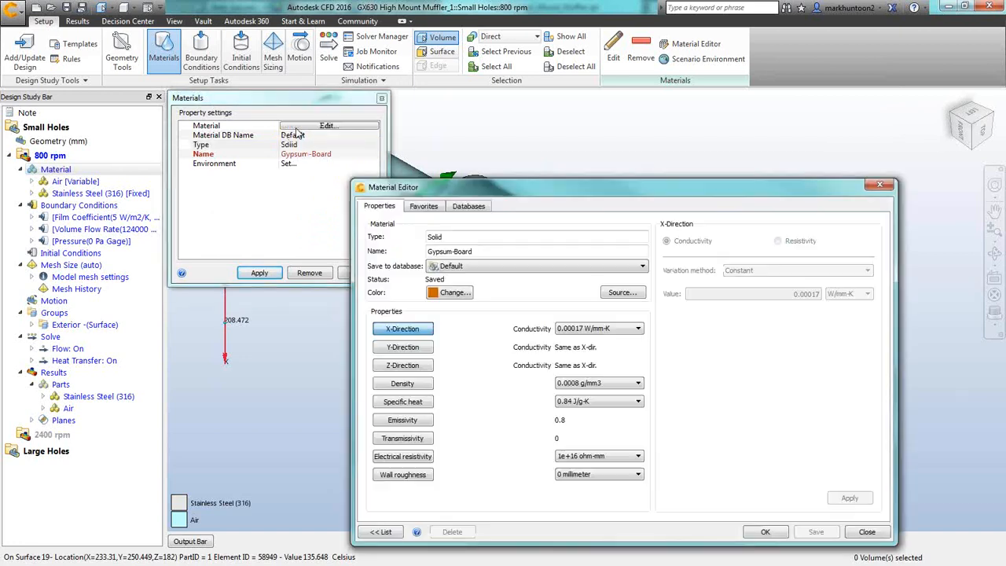
pyautogui.moveTo(613, 192); pyautogui.dragTo(368, 62)
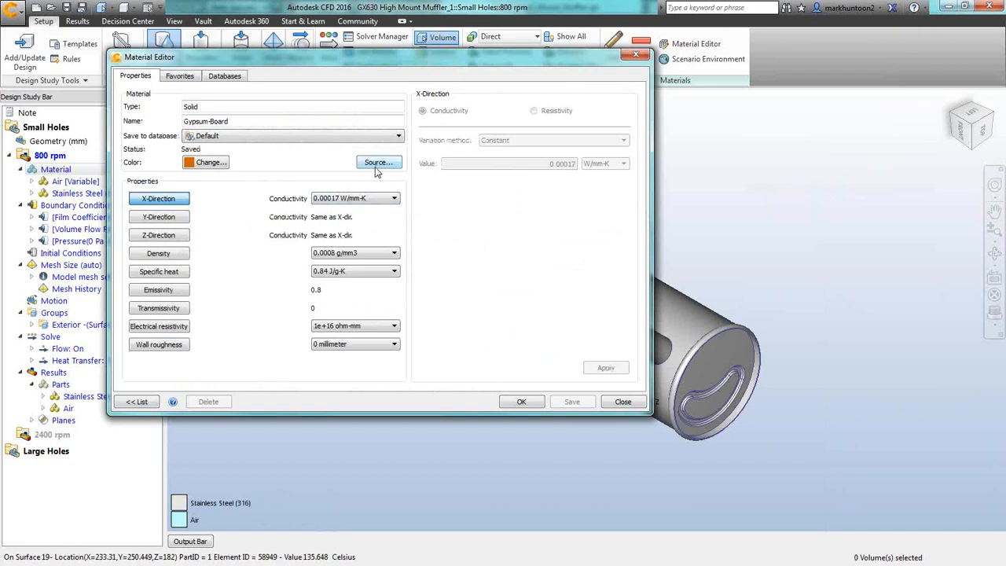
pyautogui.click(305, 138)
pyautogui.click(288, 155)
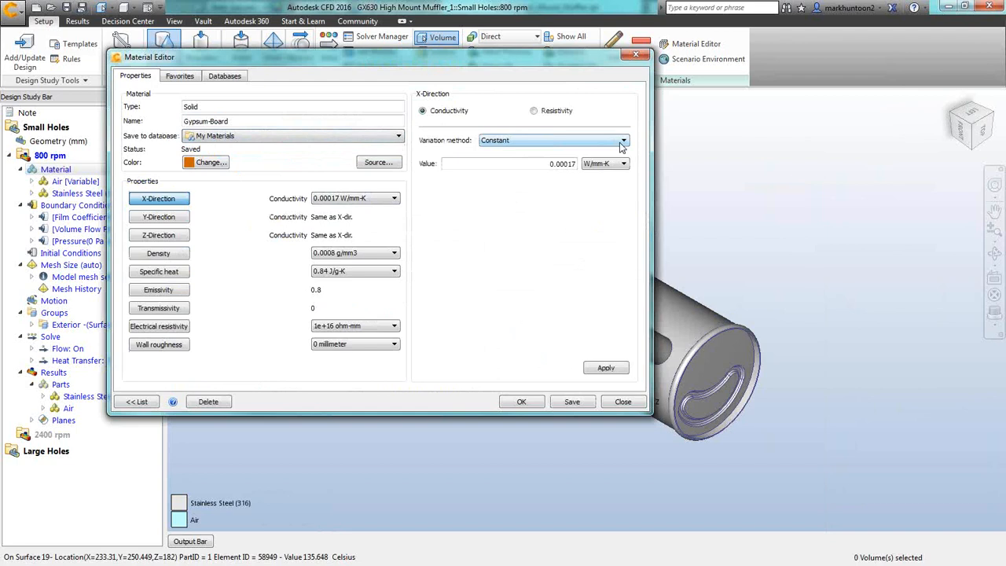
pyautogui.click(625, 403)
pyautogui.click(362, 274)
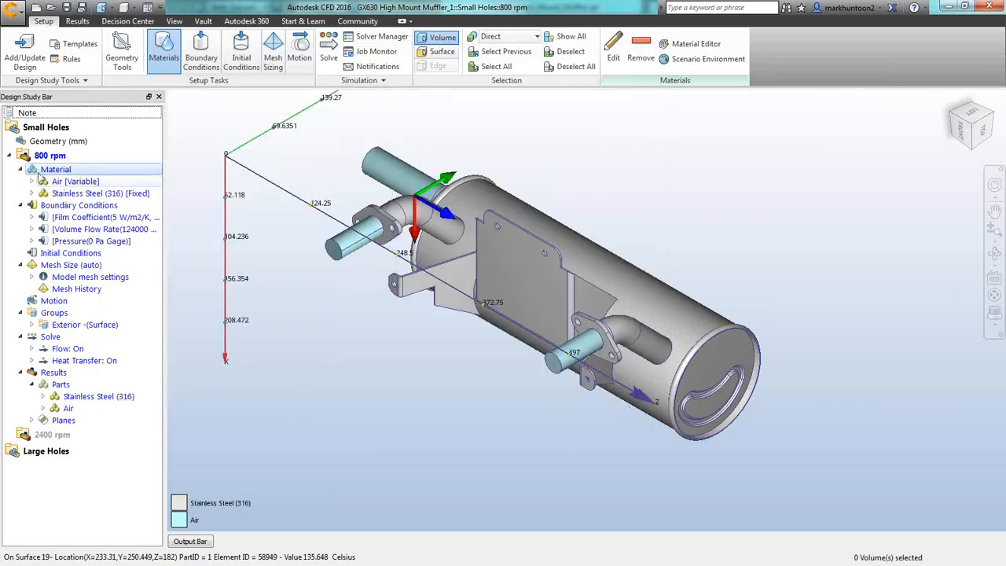
# Step: Check the properties of the assigned Air material and review the boundary condition types available for surfaces
pyautogui.moveTo(62, 187)
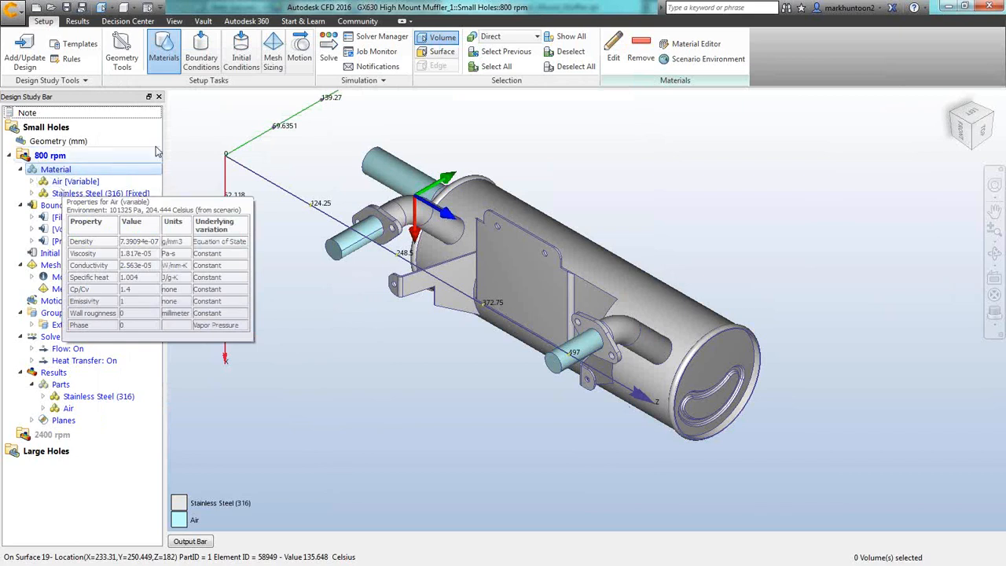
pyautogui.click(203, 60)
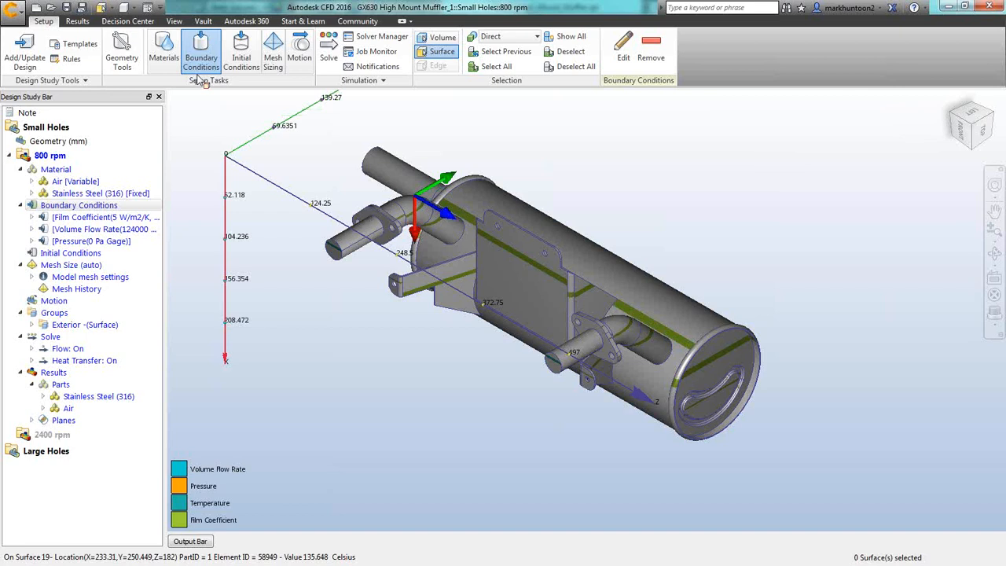
pyautogui.click(623, 52)
pyautogui.click(317, 128)
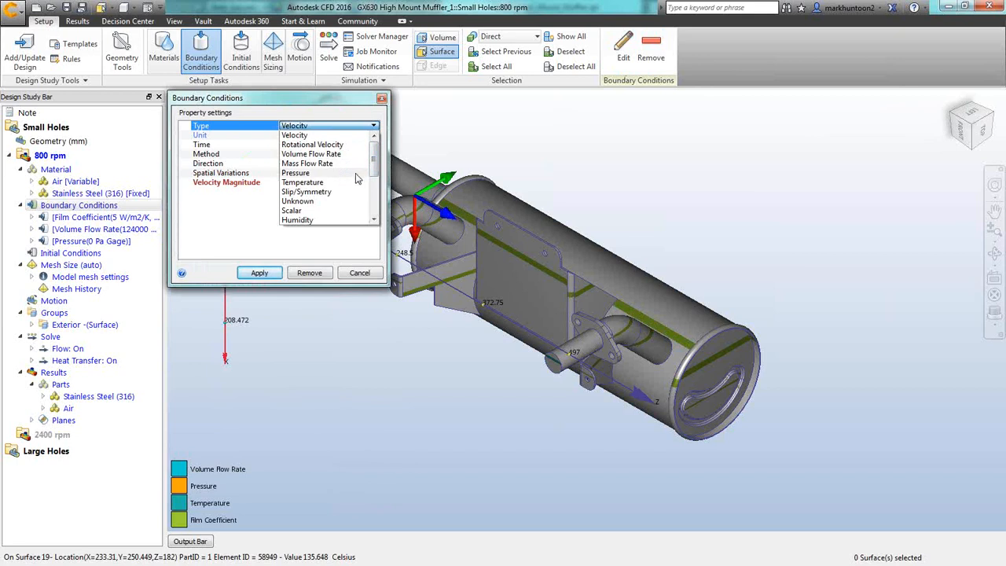
pyautogui.moveTo(378, 162); pyautogui.dragTo(376, 200)
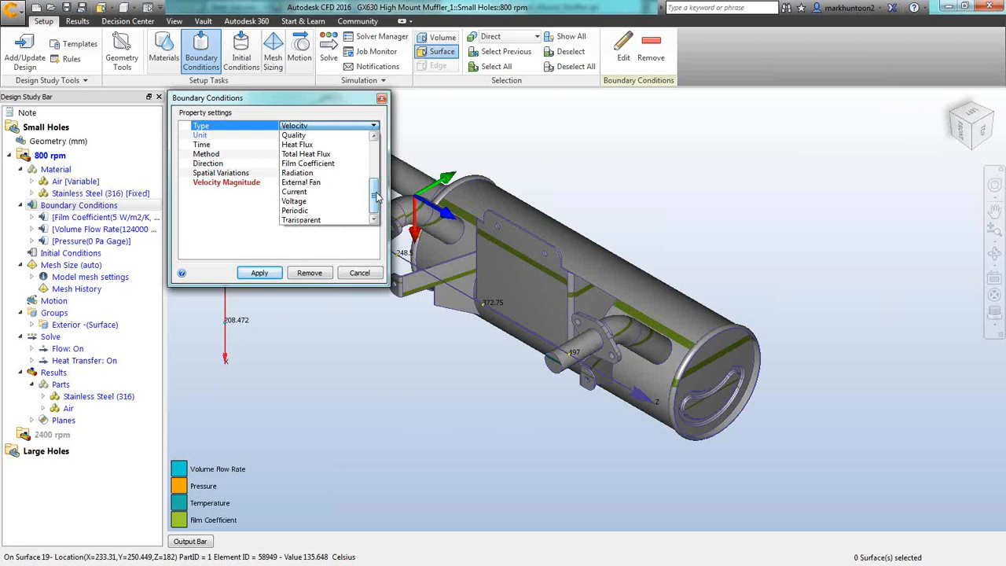
pyautogui.click(349, 275)
pyautogui.click(358, 273)
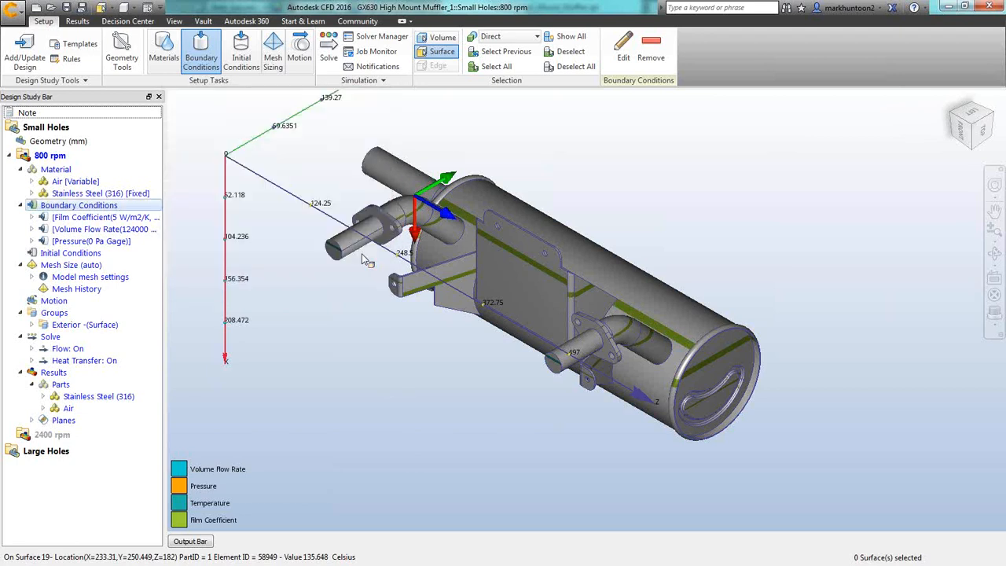
# Step: Select the muffler body as a volume and review the boundary condition types available for it
pyautogui.click(442, 40)
pyautogui.click(595, 271)
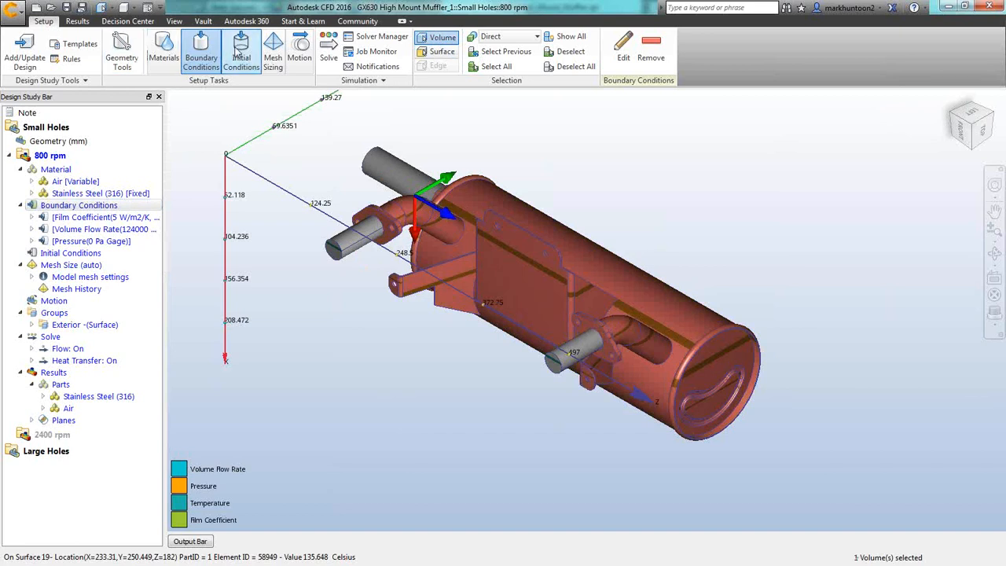
pyautogui.click(634, 52)
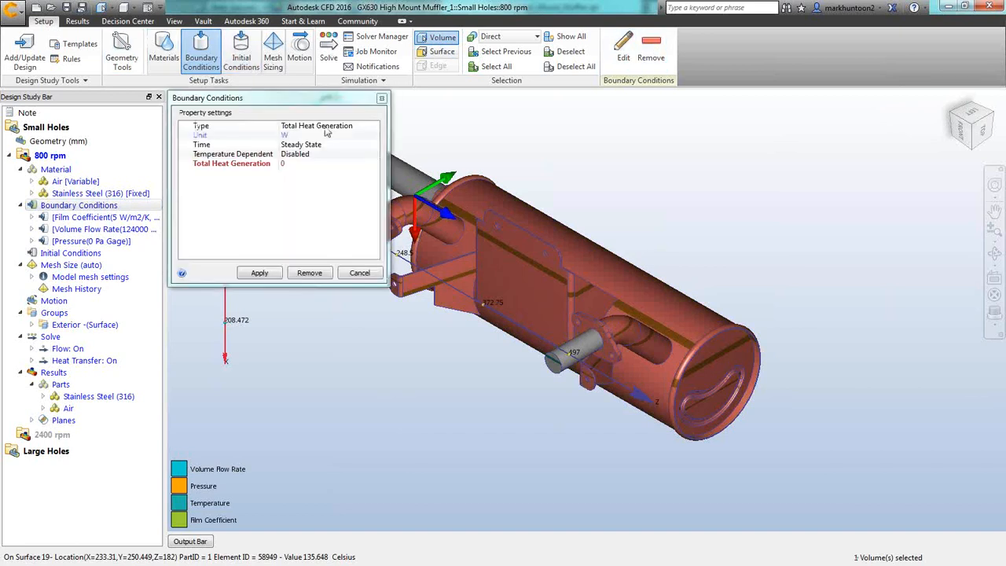
pyautogui.click(325, 128)
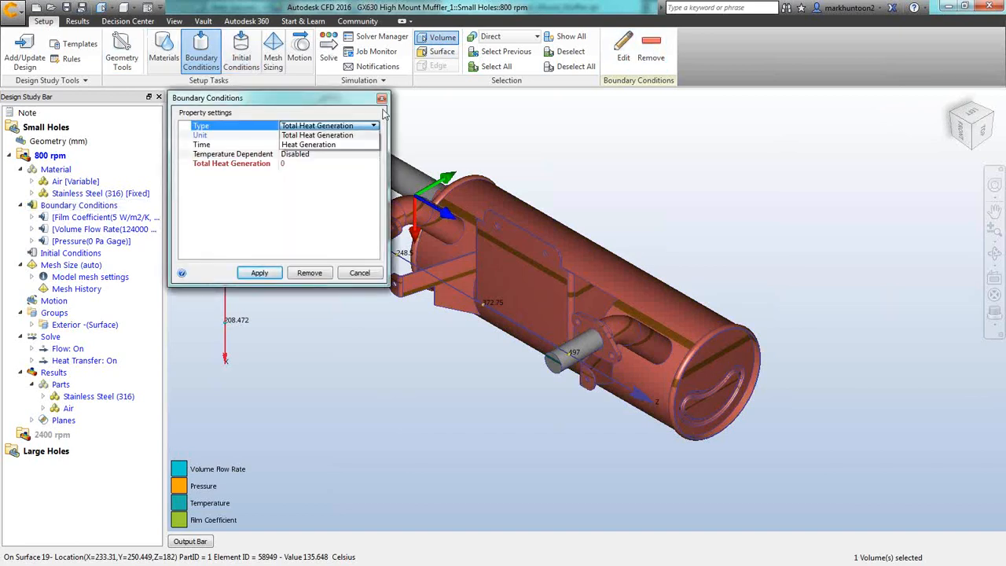
pyautogui.click(354, 272)
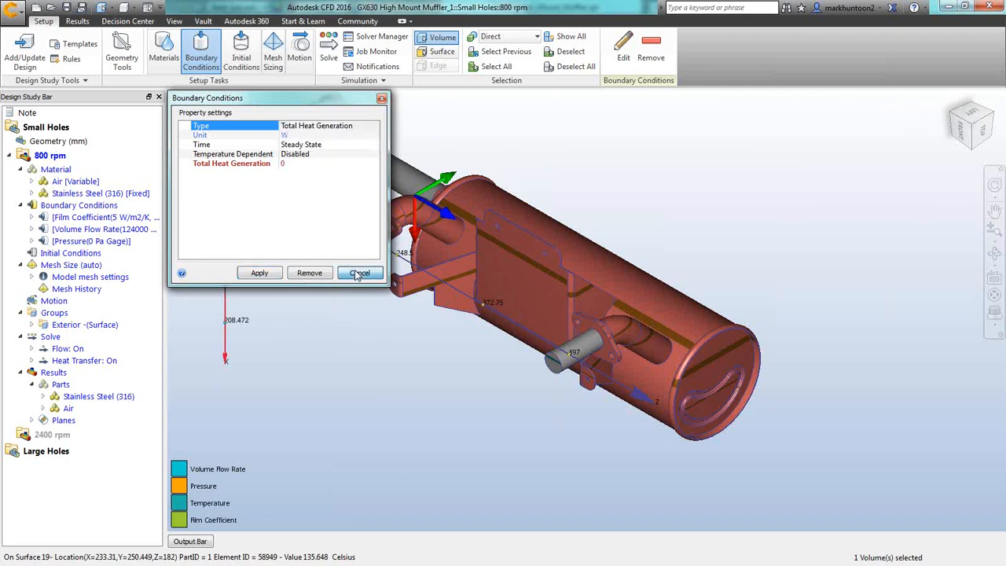
pyautogui.click(358, 273)
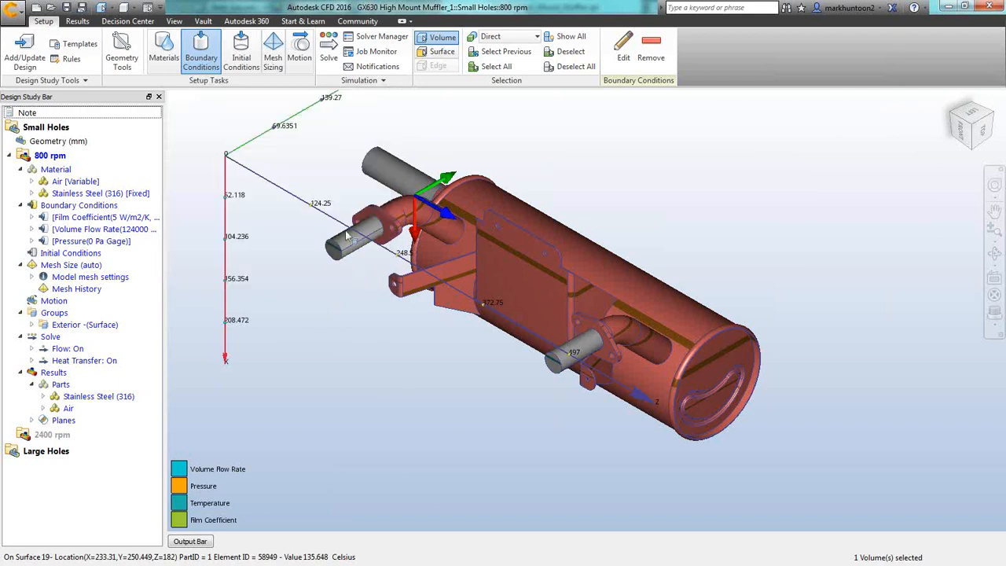
# Step: Widen the Design Study Bar to read the full boundary condition entries of the 800 rpm scenario, and narrow it again
pyautogui.moveTo(114, 170)
pyautogui.moveTo(163, 171); pyautogui.dragTo(268, 157)
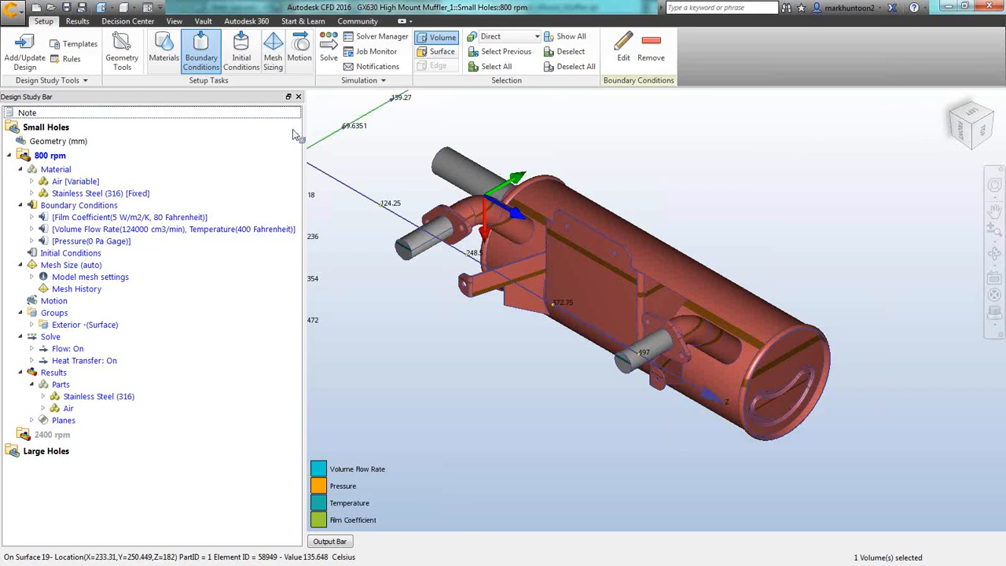
pyautogui.moveTo(305, 129); pyautogui.dragTo(152, 136)
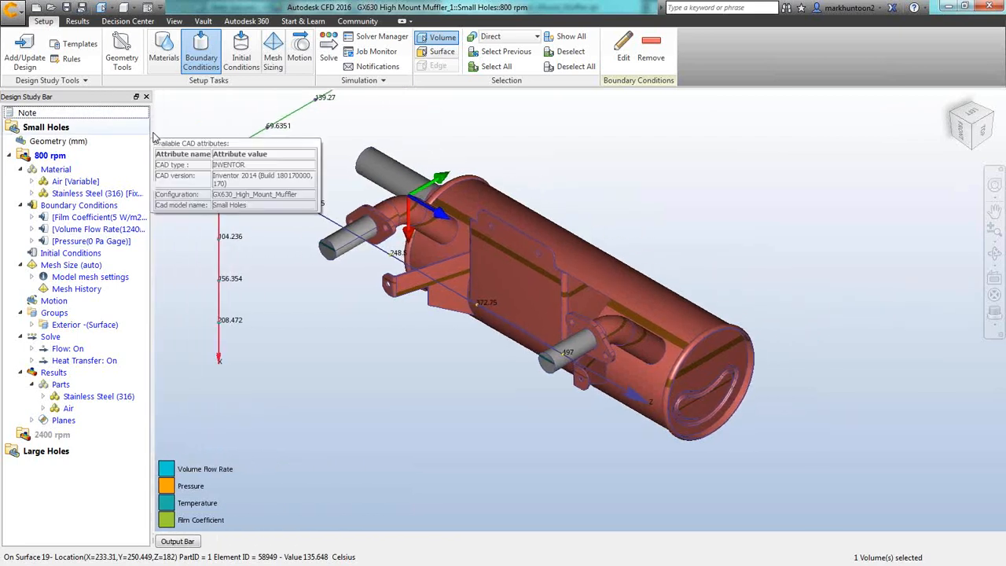
# Step: View the initial conditions setup, and examine the mesh size settings with the muffler volume selected
pyautogui.click(242, 58)
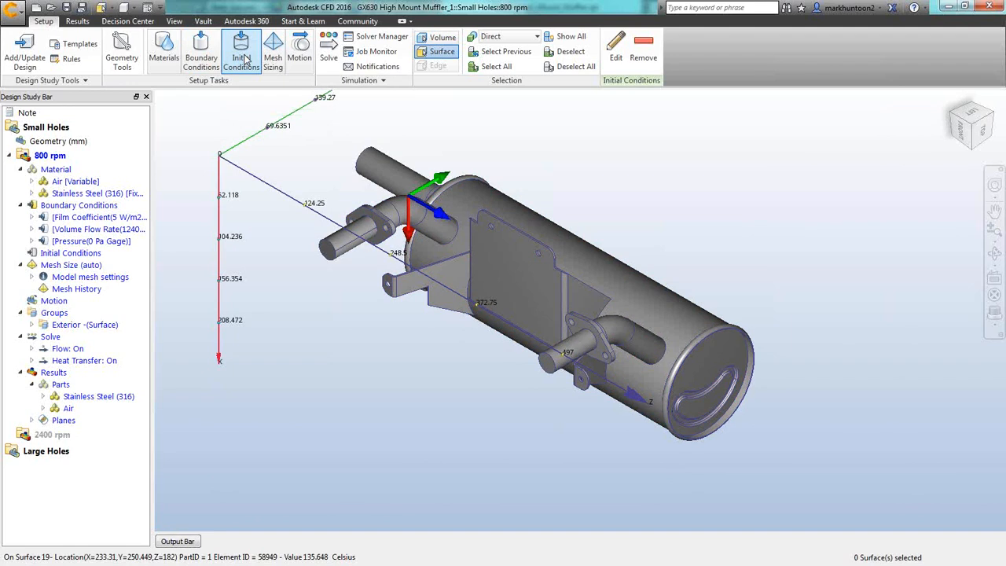
pyautogui.click(274, 70)
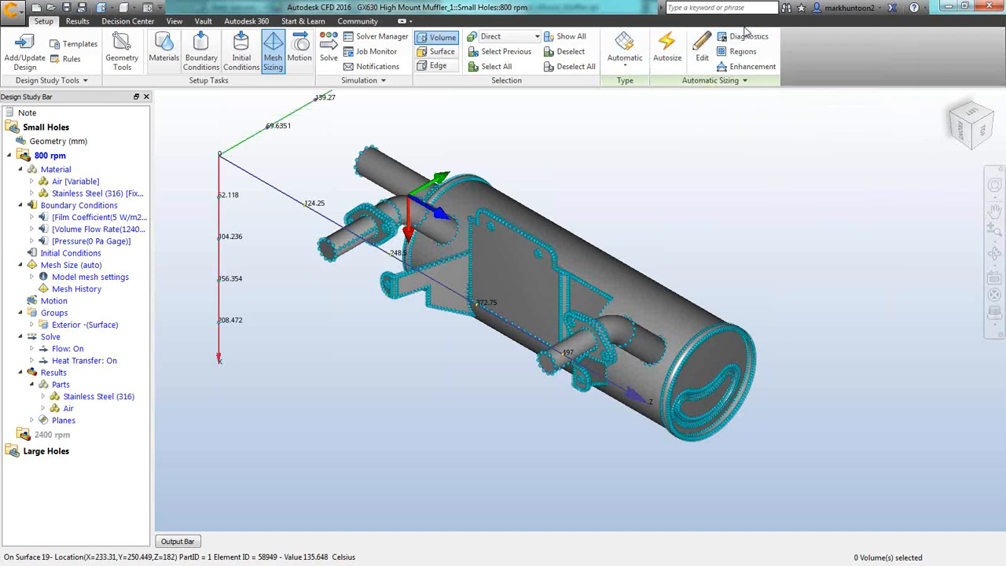
pyautogui.click(709, 59)
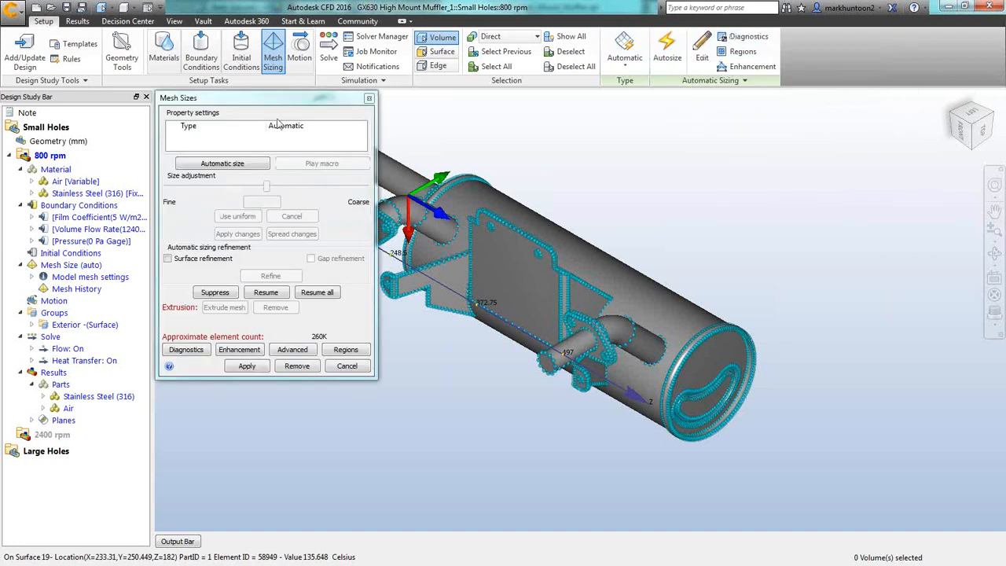
pyautogui.click(492, 251)
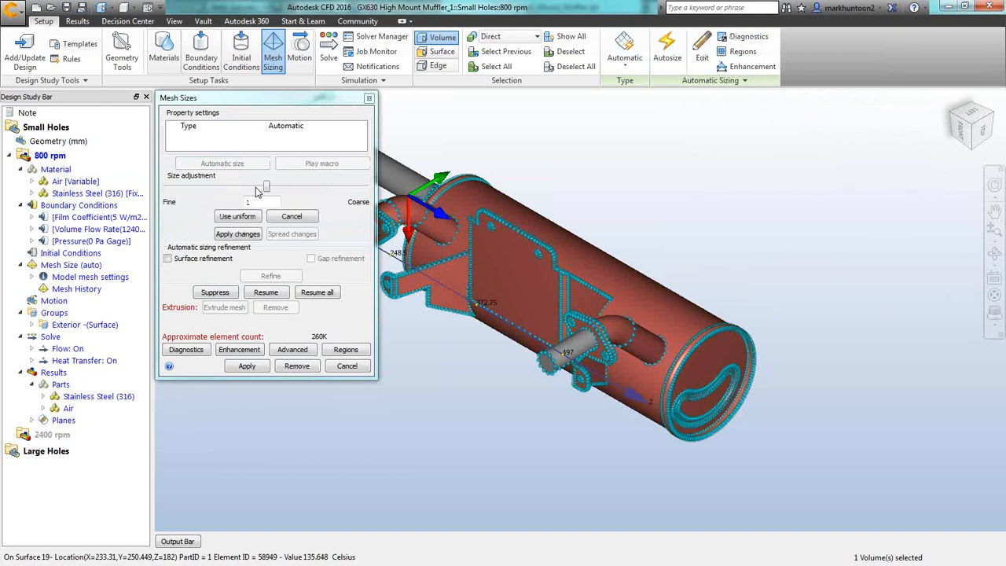
pyautogui.click(380, 221)
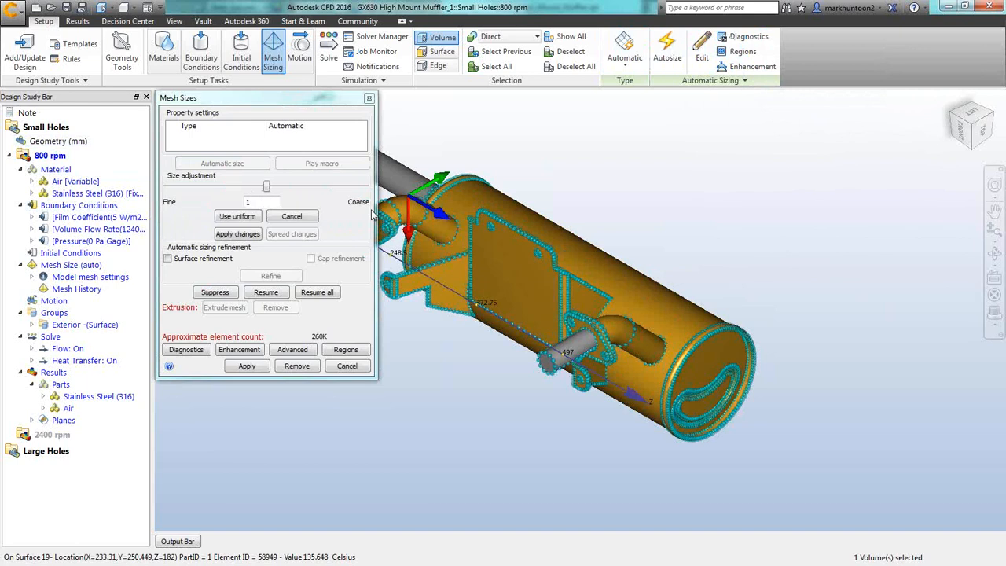
# Step: Try a finer mesh size adjustment of 0.785515 on the muffler's outer cylindrical surface
pyautogui.click(442, 52)
pyautogui.click(504, 206)
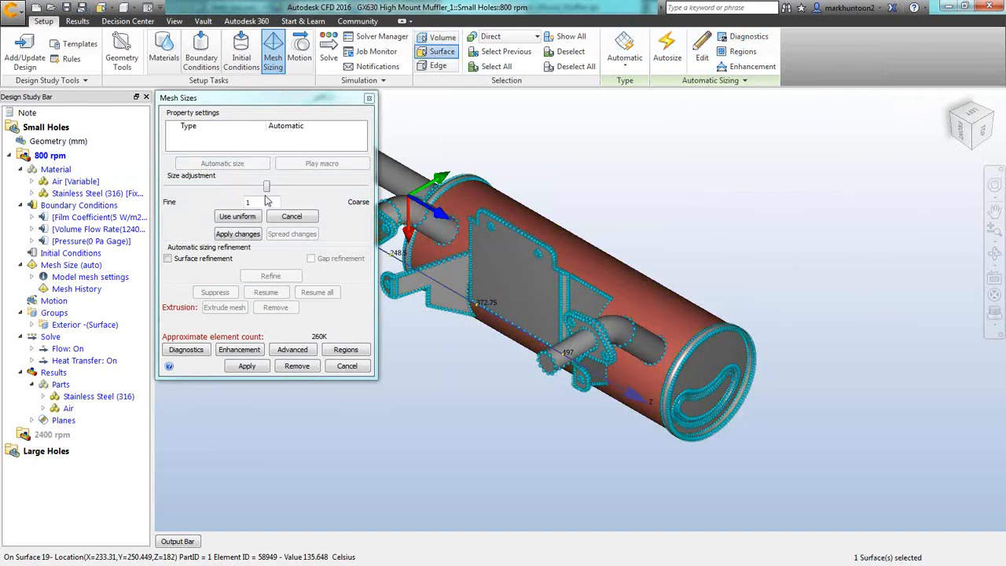
pyautogui.moveTo(268, 186)
pyautogui.mouseDown()
pyautogui.moveTo(281, 188)
pyautogui.moveTo(251, 189)
pyautogui.mouseUp()
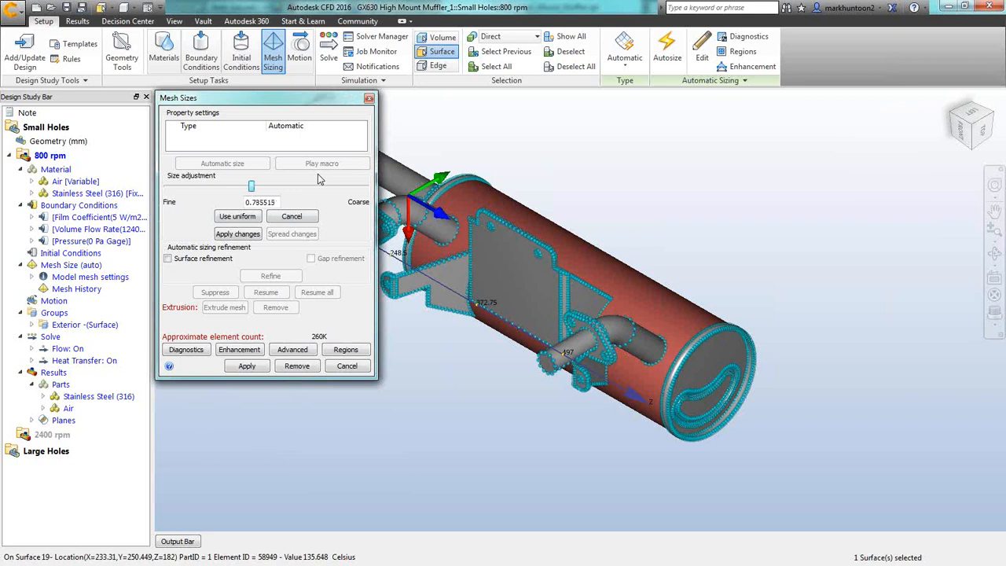
pyautogui.click(350, 366)
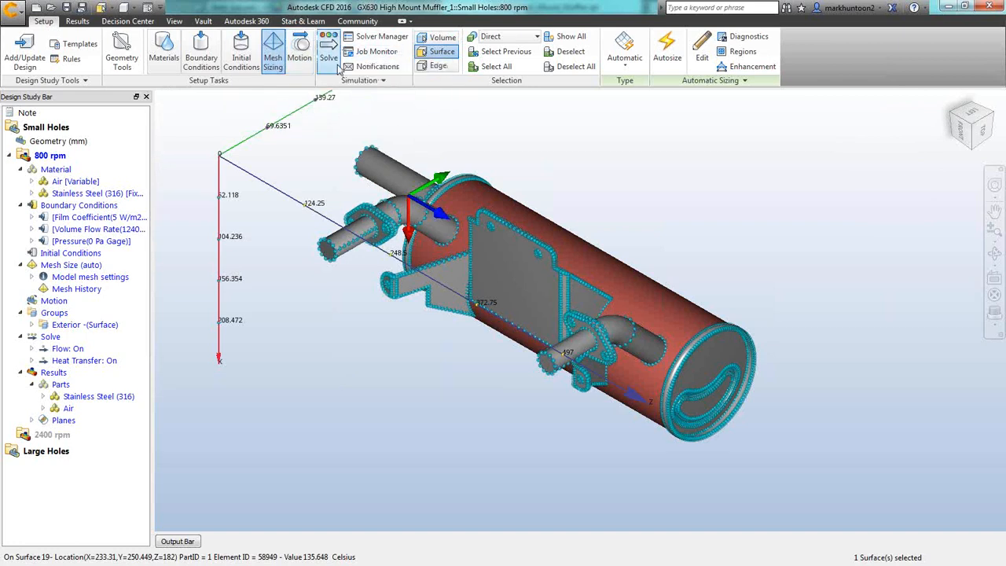
# Step: Review the solution mode, solver computer and physics options in the Solve settings without running the analysis
pyautogui.click(328, 53)
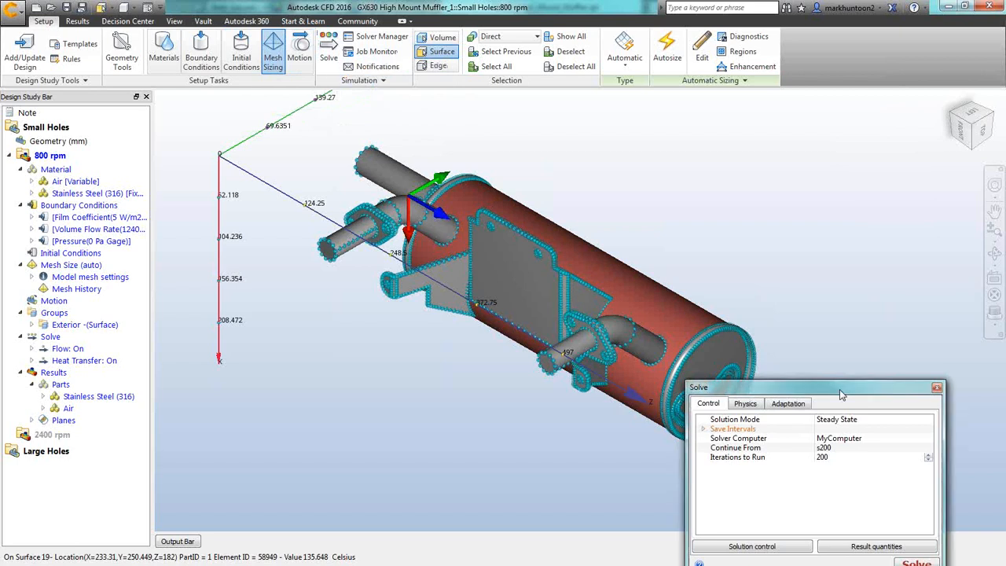
pyautogui.moveTo(824, 381); pyautogui.dragTo(339, 89)
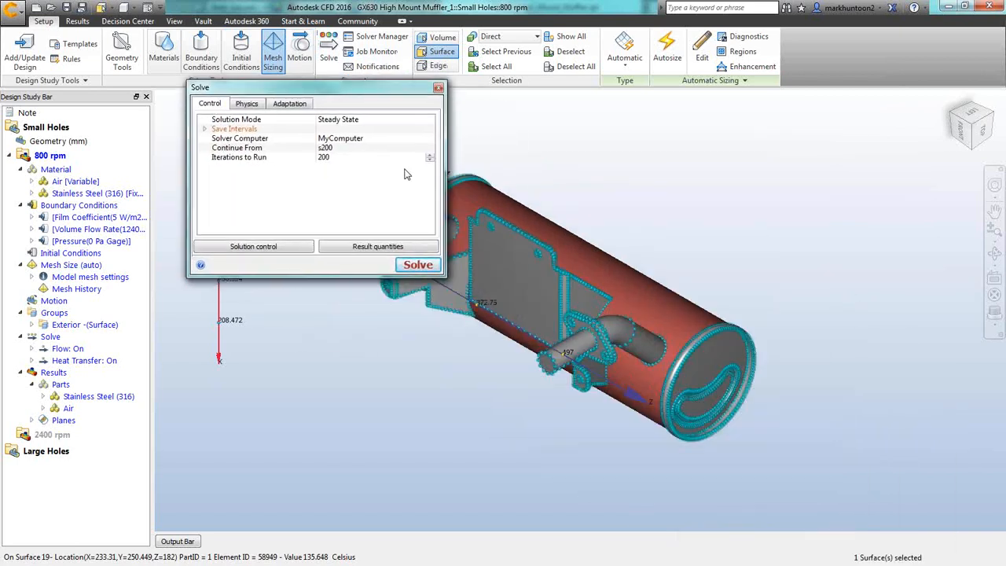
pyautogui.click(333, 122)
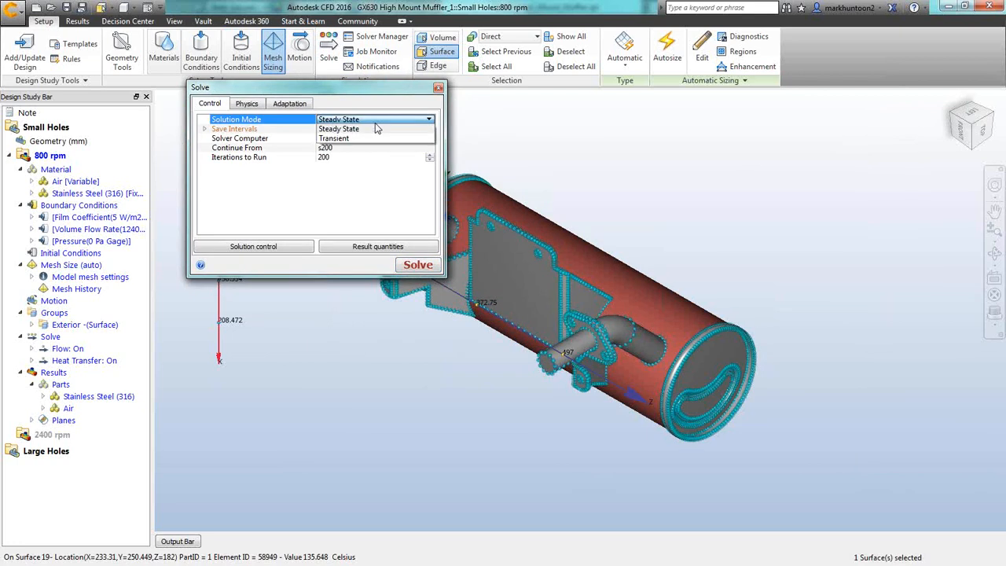
pyautogui.click(364, 129)
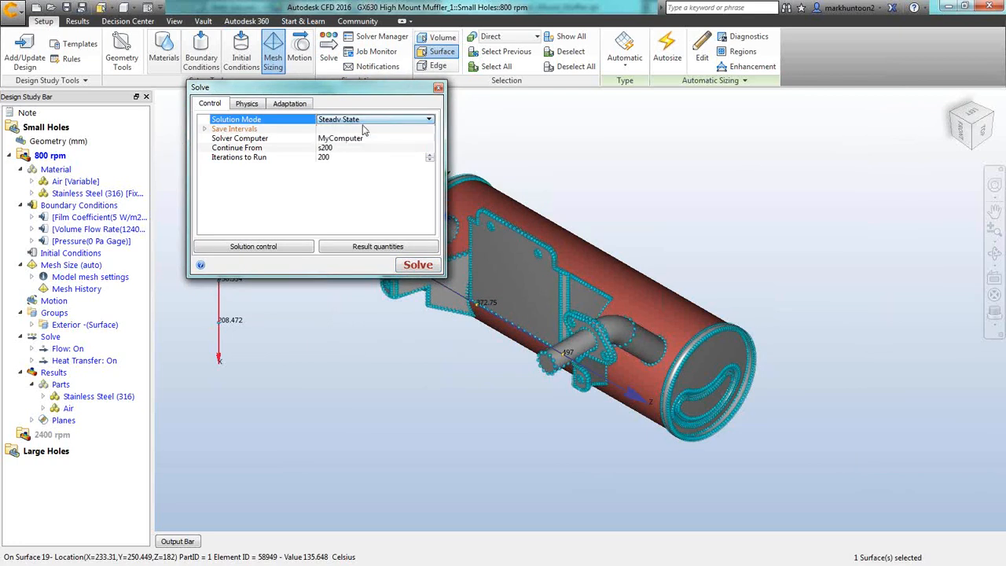
pyautogui.click(355, 139)
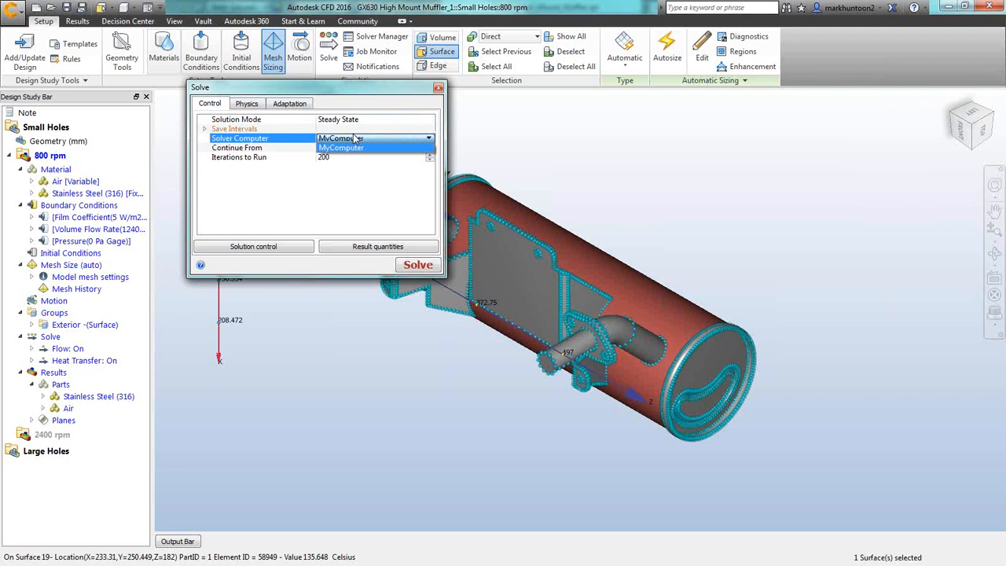
pyautogui.click(352, 147)
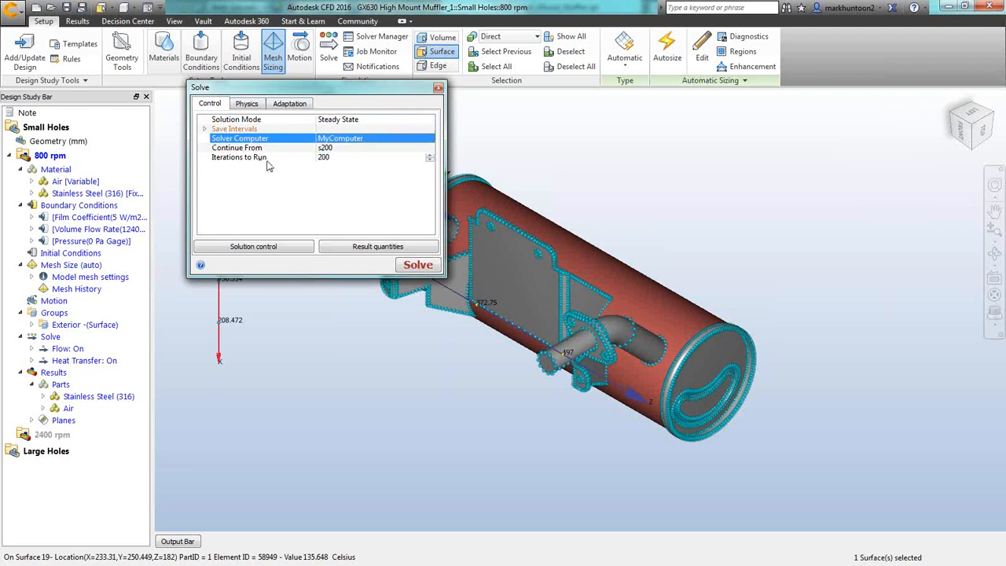
pyautogui.click(253, 107)
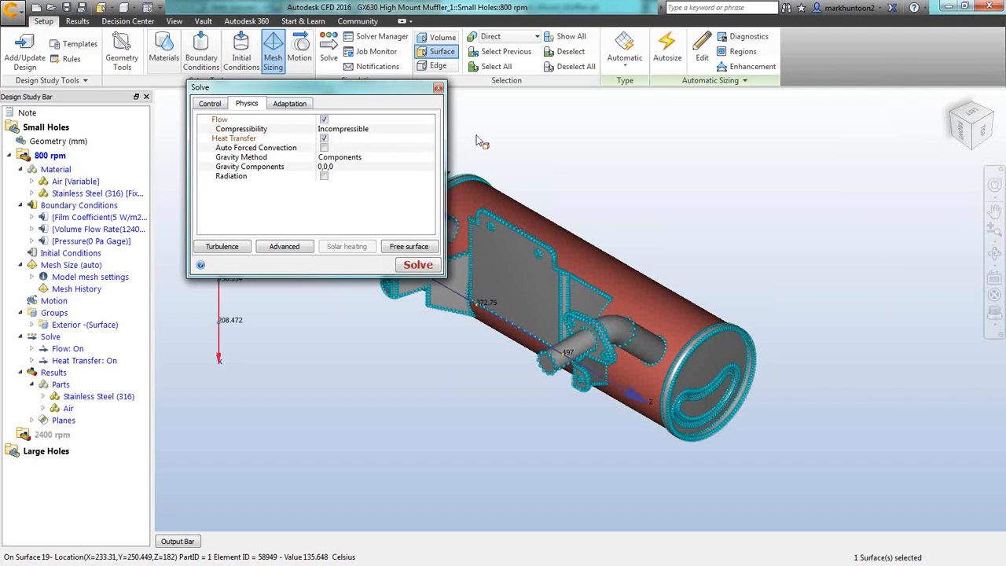
pyautogui.click(438, 88)
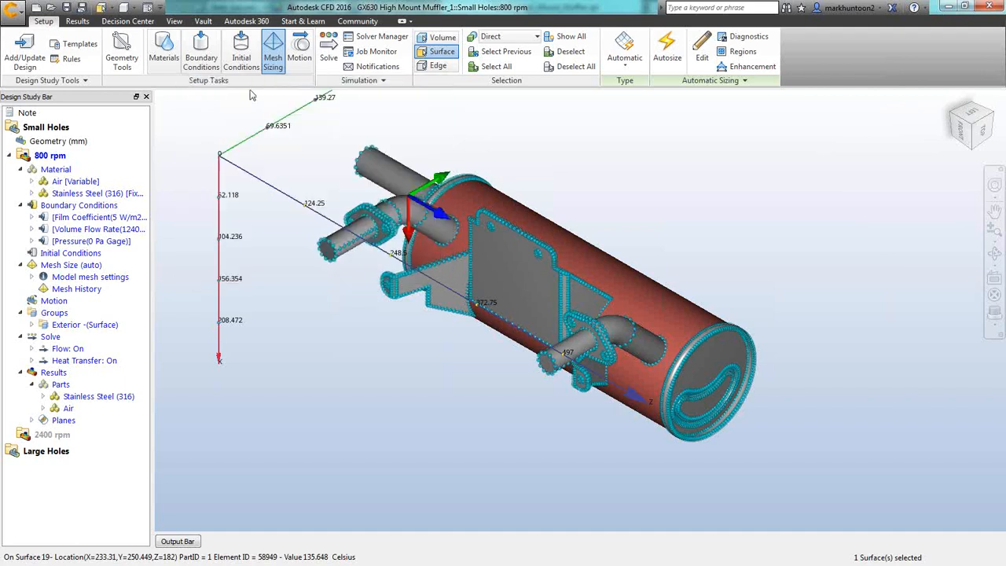
# Step: View the solved results of the 800 rpm scenario and review the quantities available as the global result
pyautogui.click(80, 21)
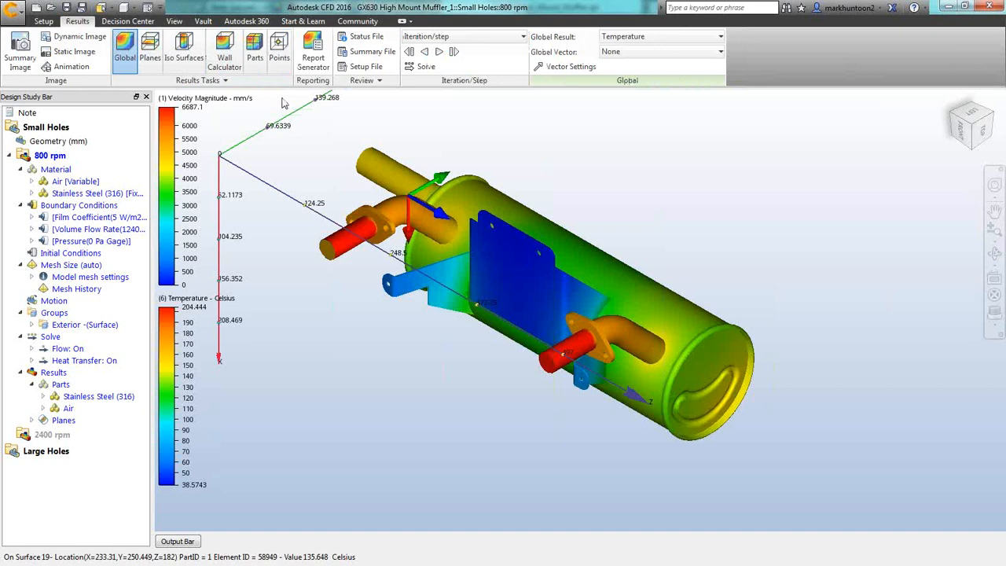
pyautogui.click(662, 37)
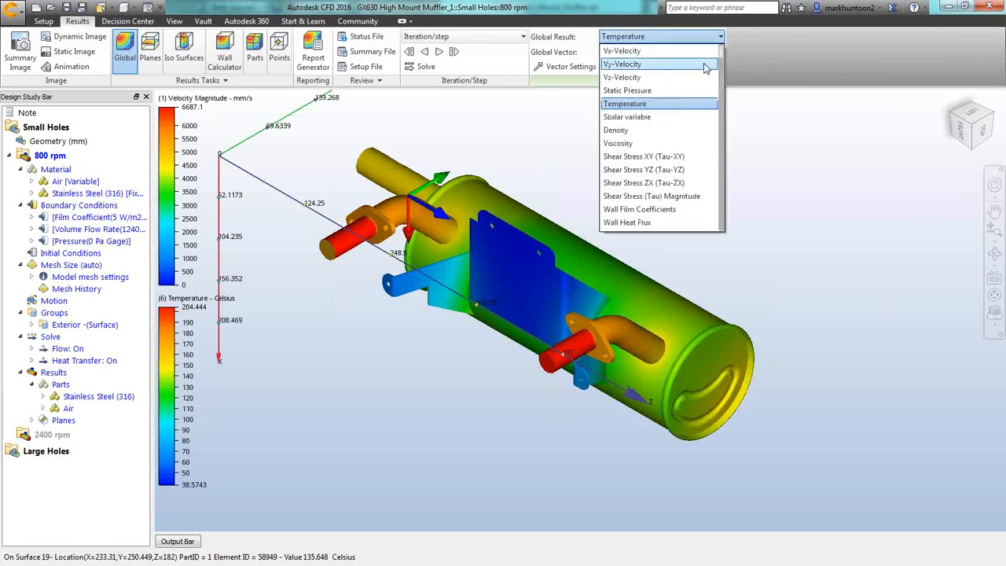
pyautogui.moveTo(722, 100); pyautogui.dragTo(726, 76)
pyautogui.click(823, 131)
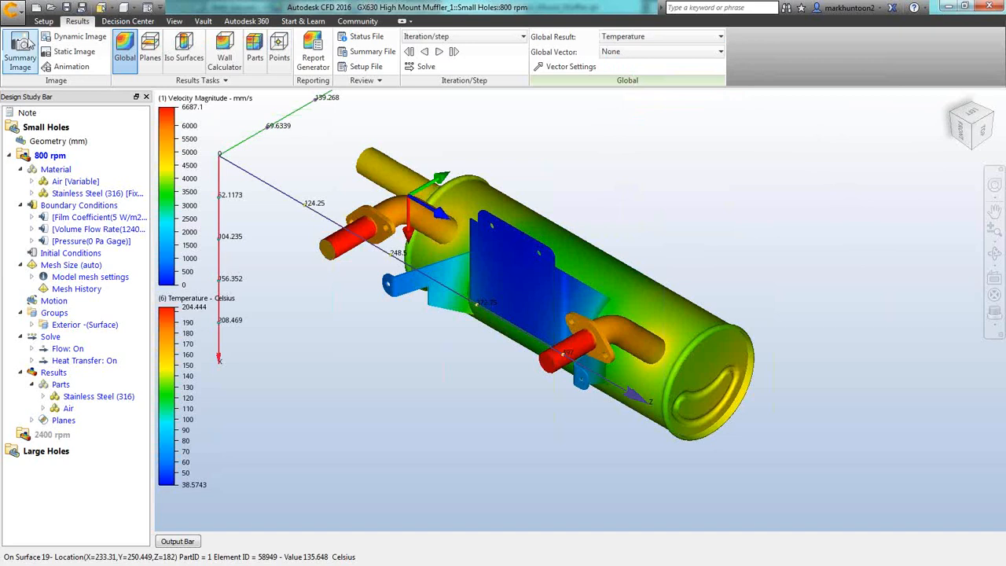
# Step: Show the External Temps summary images in the Decision Center using a two-by-two layout of four viewports
pyautogui.click(145, 23)
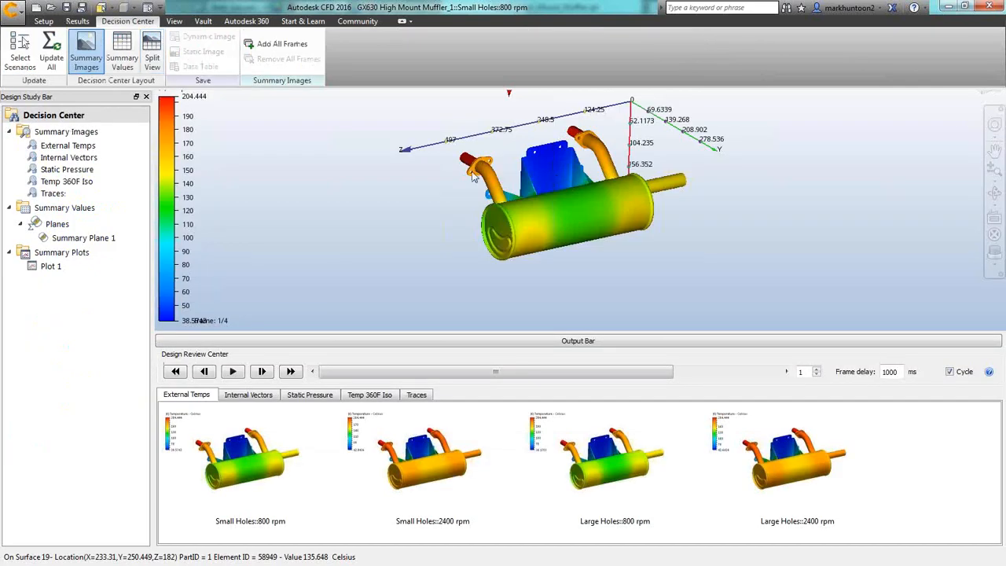
pyautogui.click(79, 146)
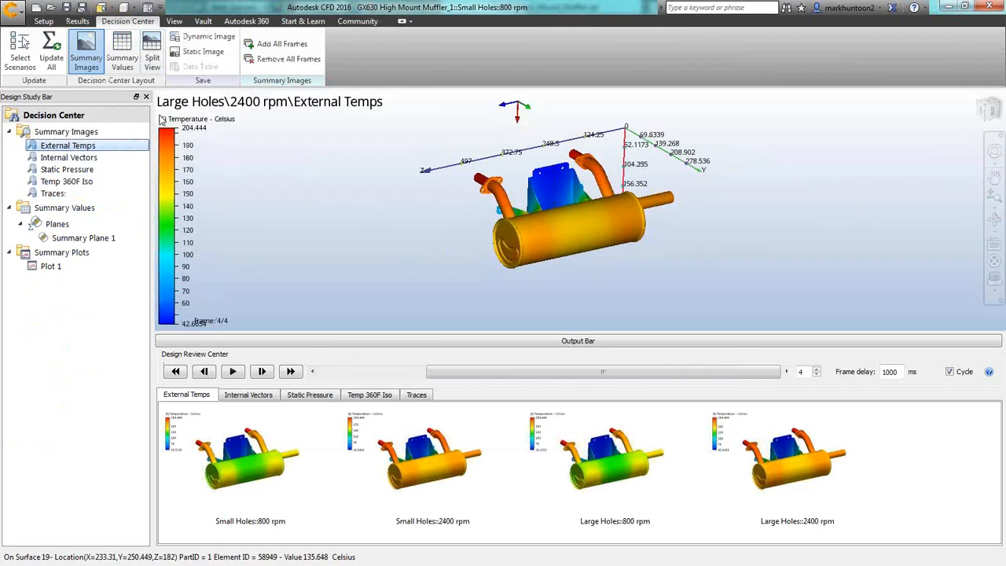
pyautogui.click(174, 21)
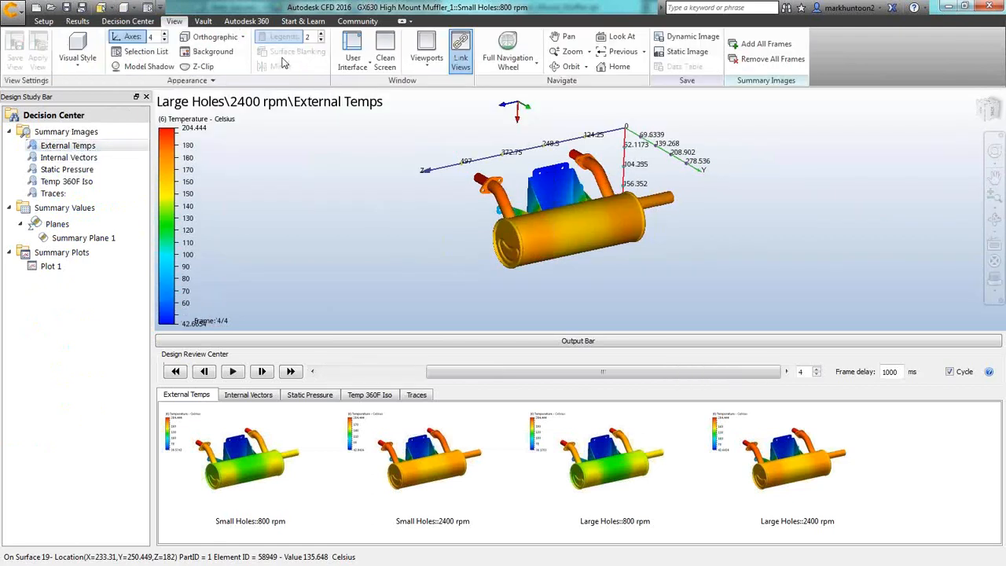
pyautogui.click(426, 55)
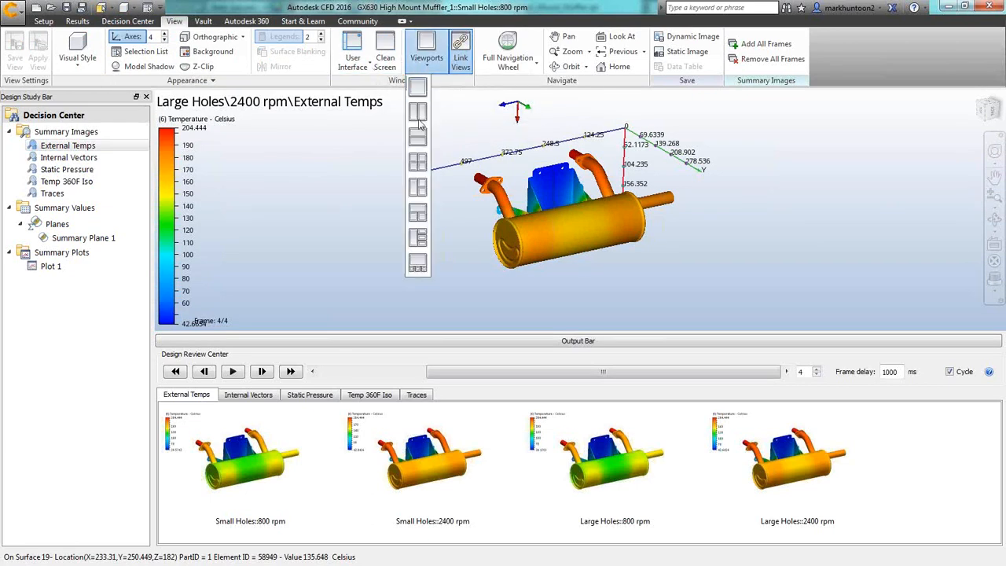
pyautogui.click(417, 162)
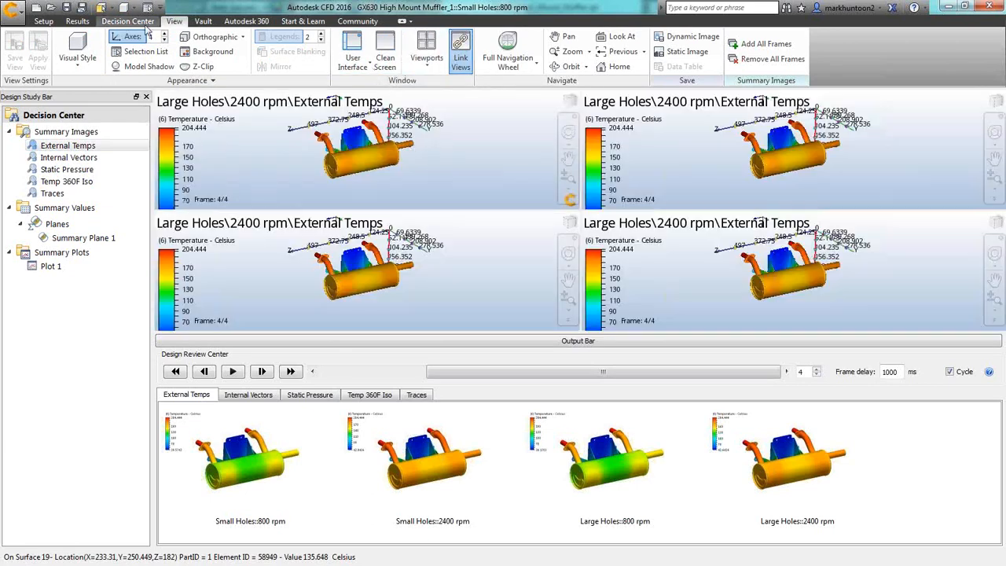
# Step: Replace all frames with the External Temps images, Small Holes in one column and Large Holes in the other, 800 rpm above 2400 rpm, and enlarge the viewports
pyautogui.click(144, 23)
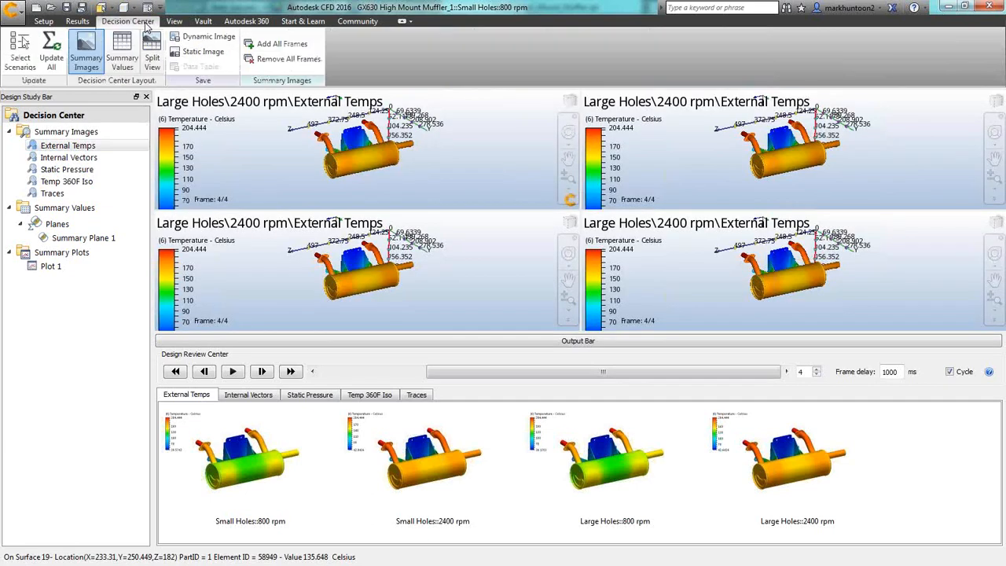
pyautogui.click(276, 59)
pyautogui.moveTo(250, 456); pyautogui.dragTo(249, 151)
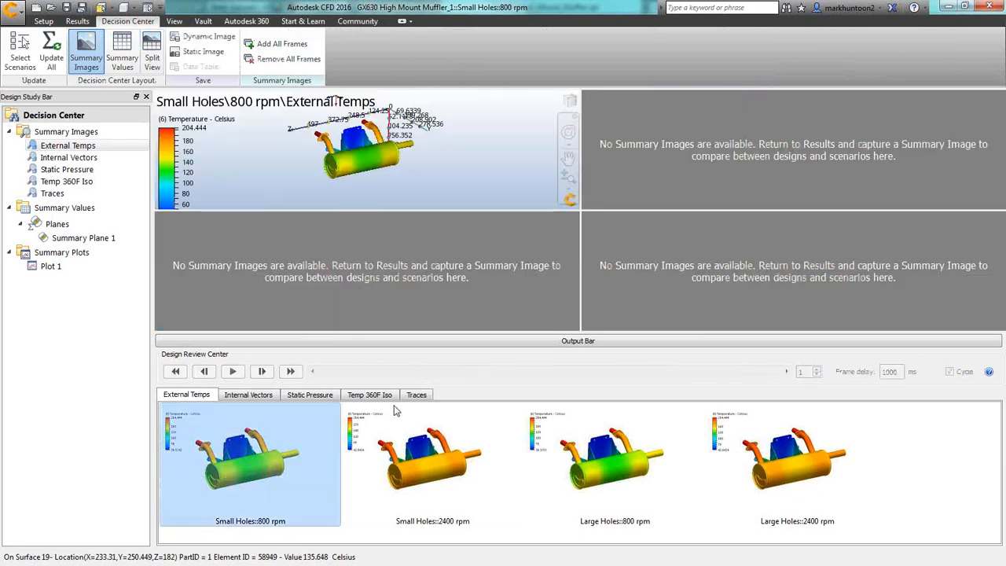
pyautogui.moveTo(427, 466); pyautogui.dragTo(406, 275)
pyautogui.moveTo(615, 464); pyautogui.dragTo(679, 167)
pyautogui.moveTo(794, 460); pyautogui.dragTo(778, 266)
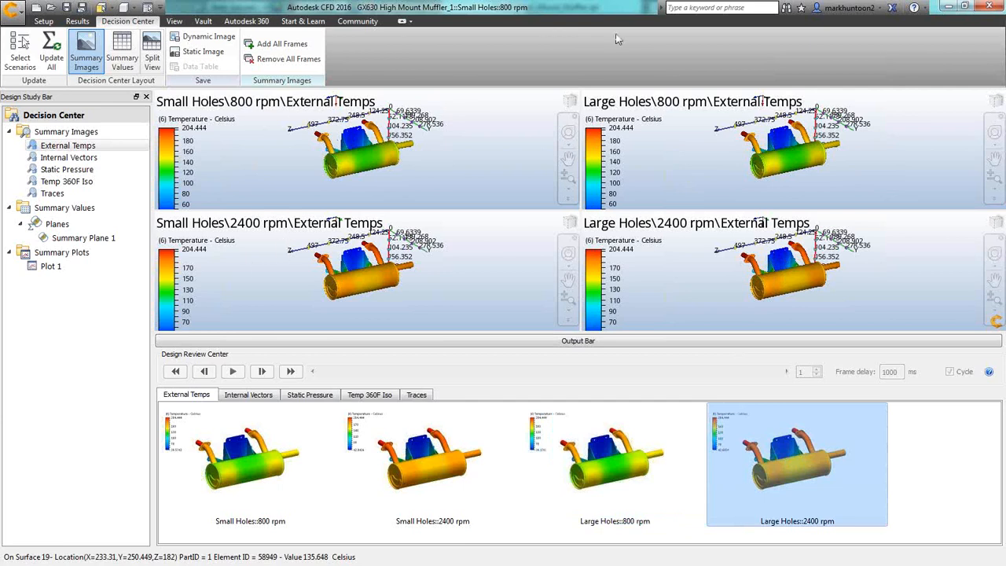
pyautogui.click(607, 340)
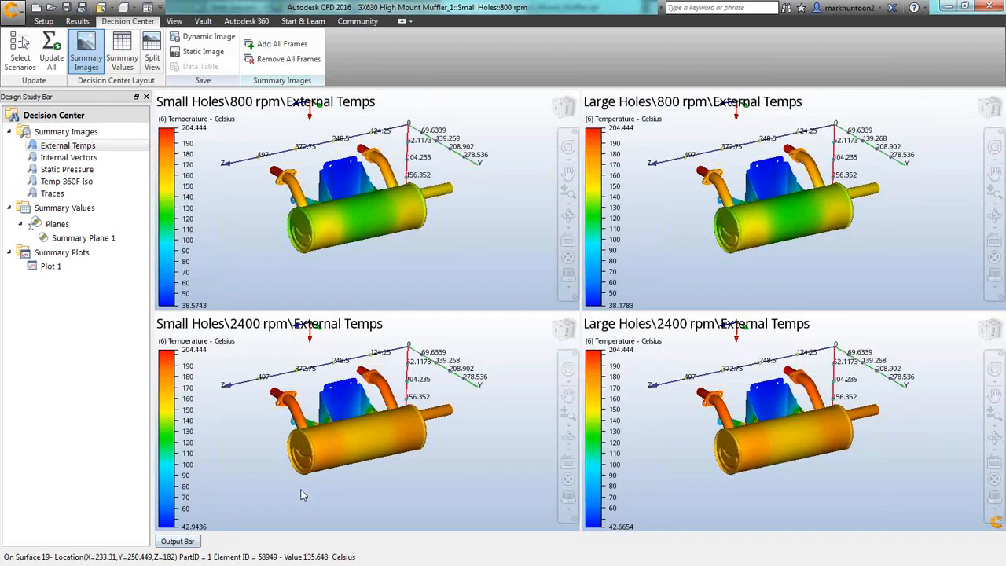
# Step: Display the Internal Vectors summary images and examine the flow vectors inside the muffler up close
pyautogui.click(84, 158)
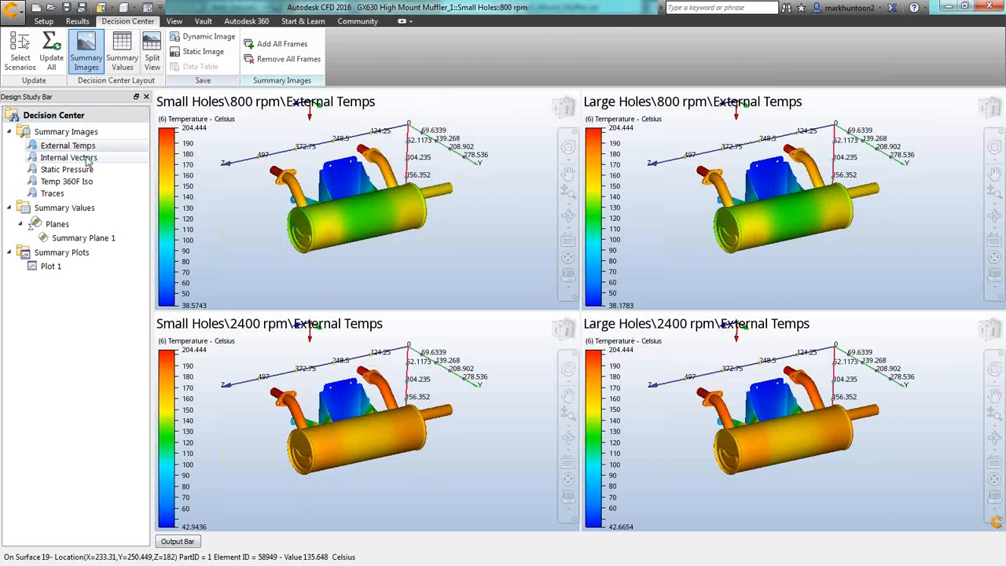
pyautogui.click(343, 339)
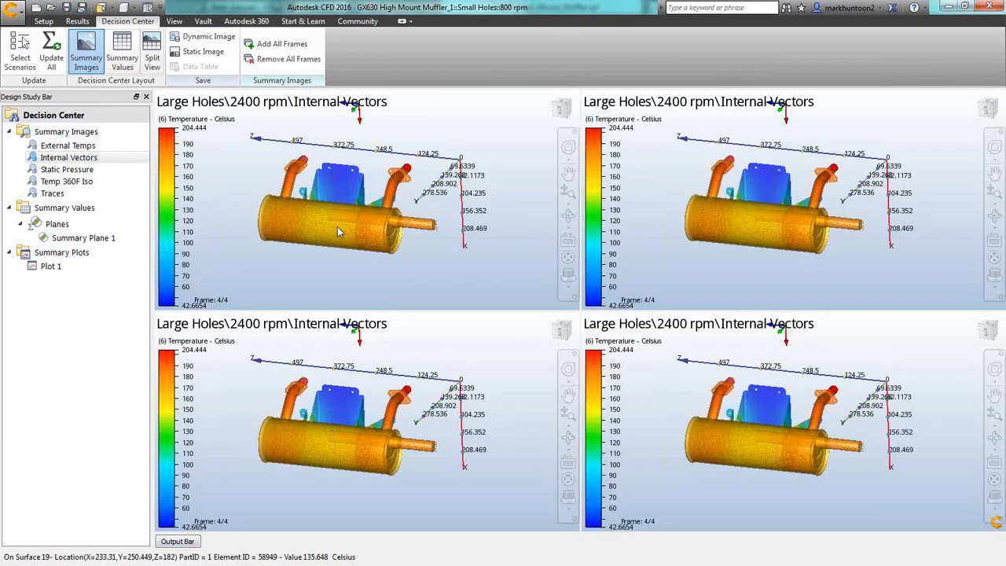
pyautogui.scroll(-2, 330, 217)
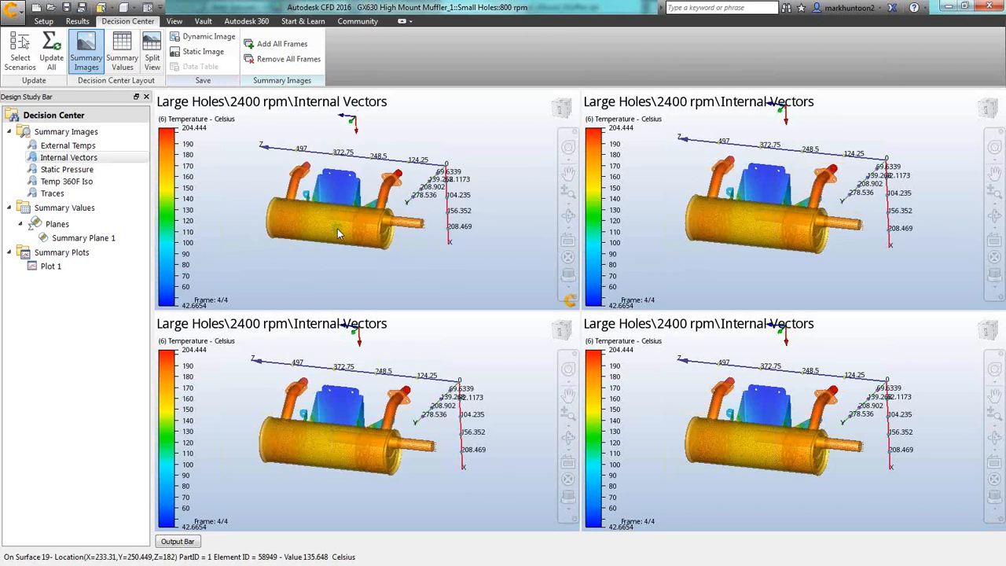
pyautogui.scroll(4, 339, 229)
pyautogui.scroll(6, 342, 230)
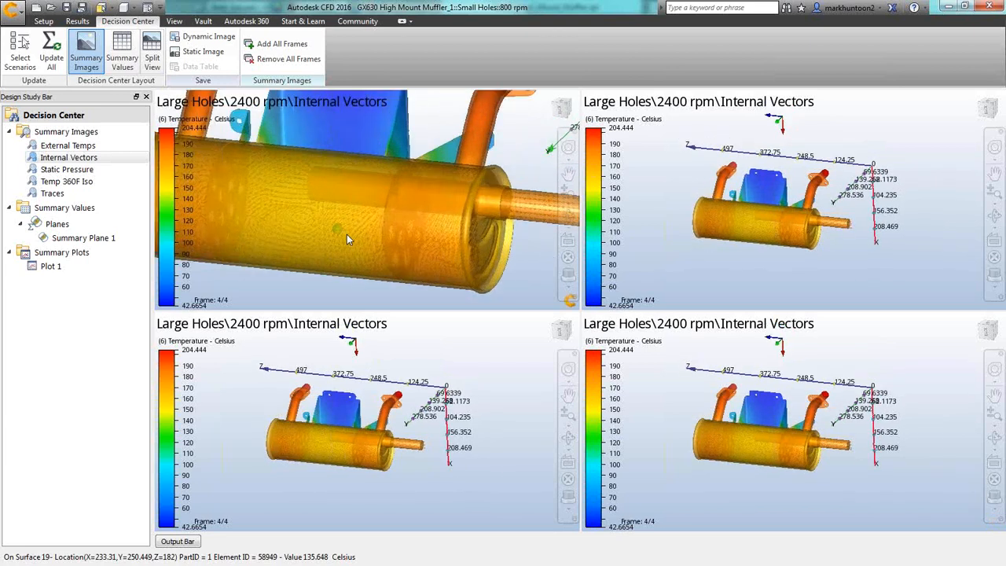
pyautogui.scroll(4, 348, 233)
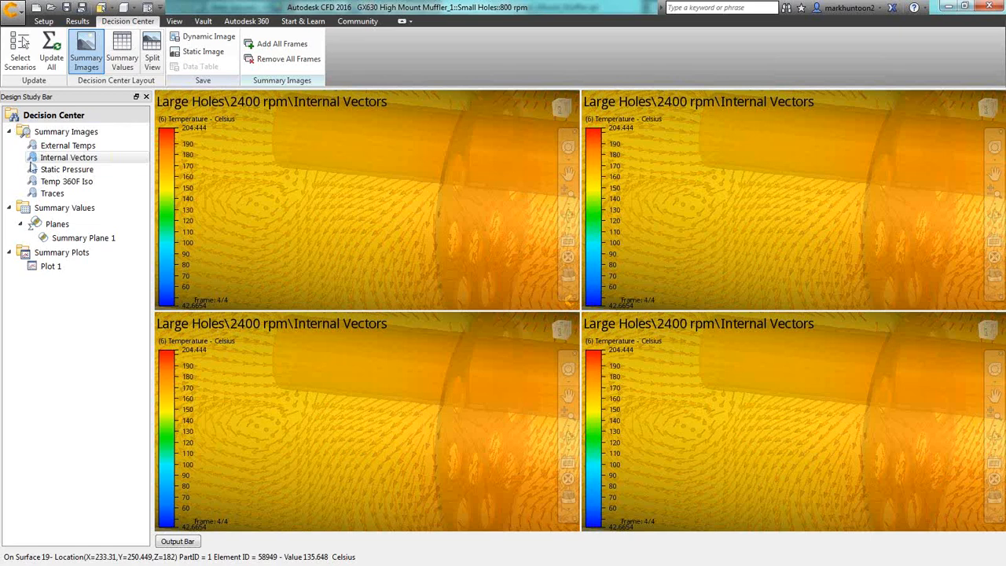
# Step: Examine the Static Pressure and Temp 360F Iso summary images of the muffler
pyautogui.click(66, 169)
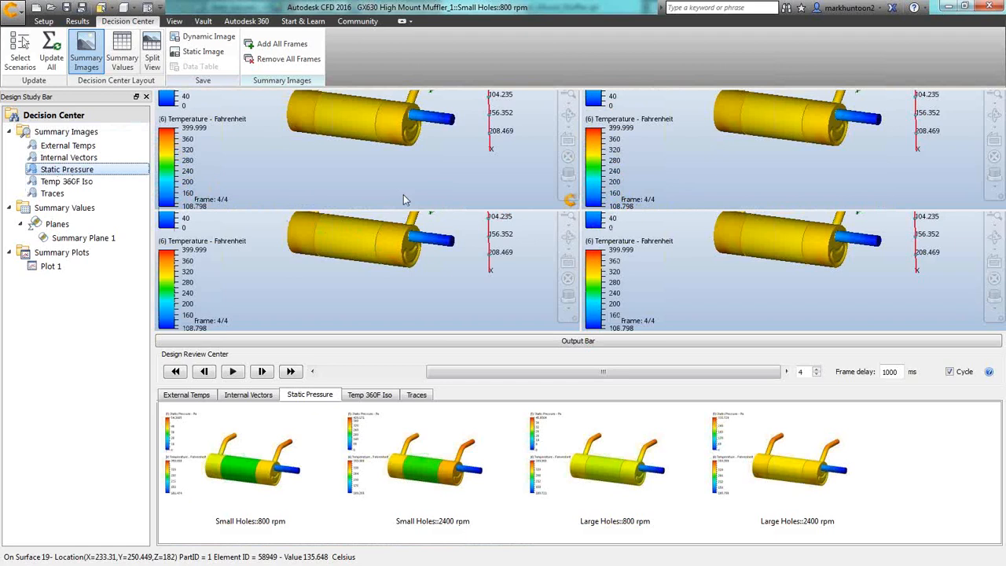
pyautogui.scroll(-1, 404, 196)
pyautogui.scroll(-1, 429, 161)
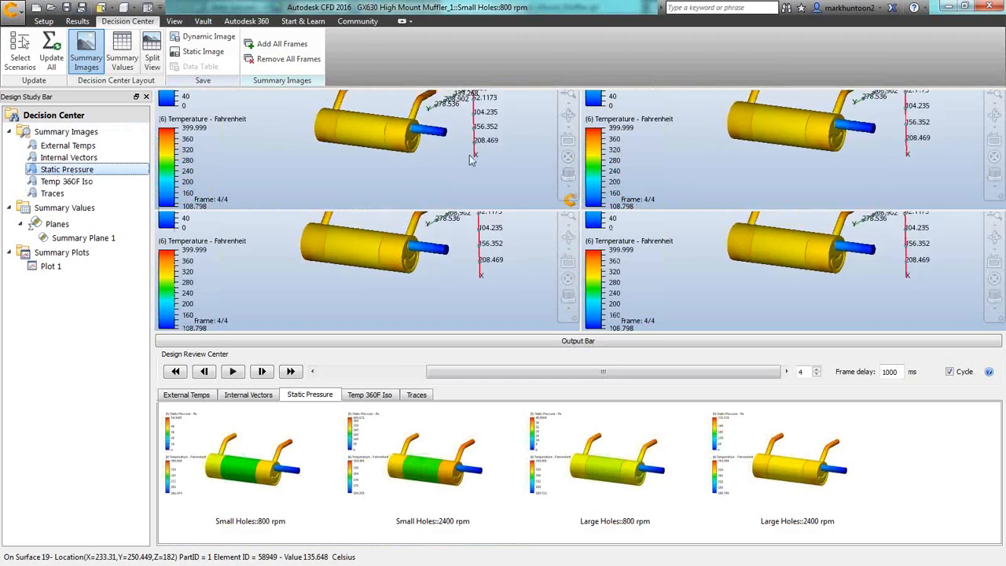
pyautogui.click(84, 184)
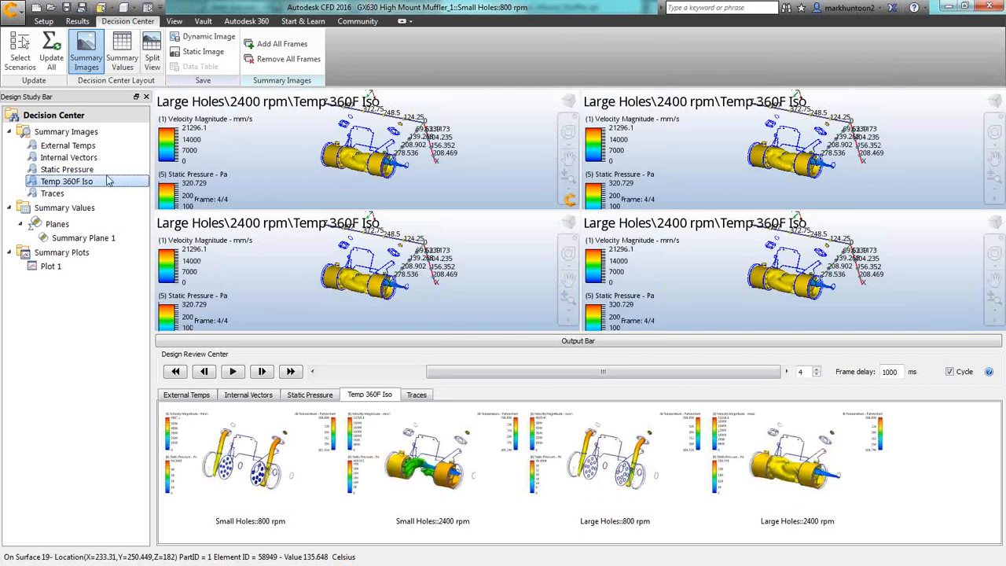
pyautogui.keyDown('ctrl'); pyautogui.moveTo(379, 145); pyautogui.dragTo(329, 195, button='middle'); pyautogui.keyUp('ctrl')
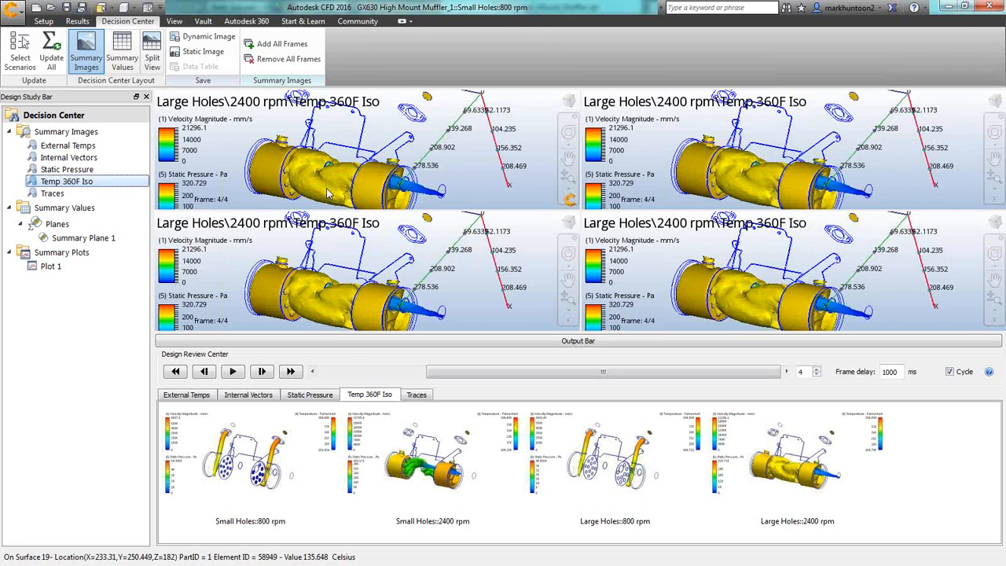
# Step: Display the Traces summary images and examine the particle traces through the perforated baffle in enlarged viewports
pyautogui.click(50, 194)
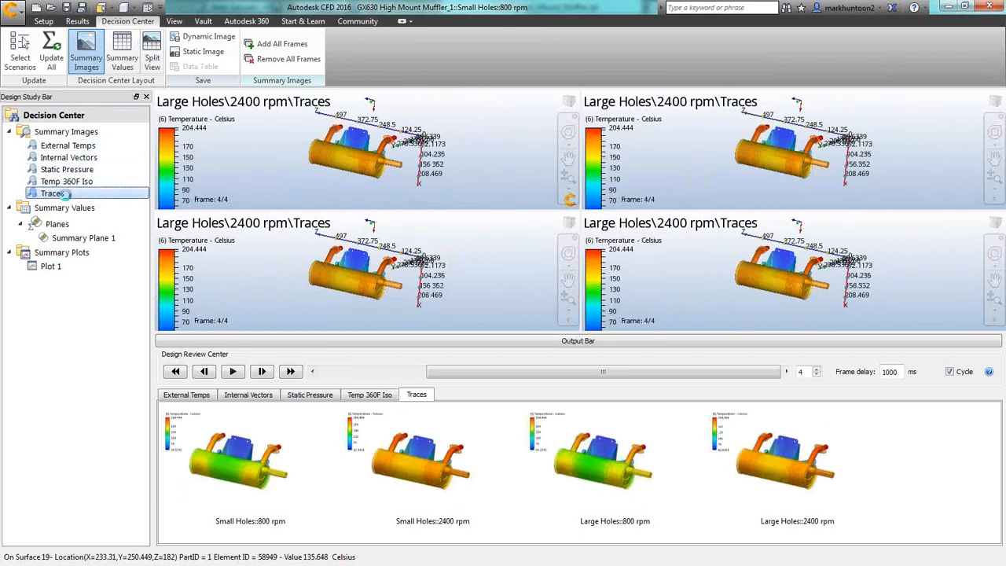
pyautogui.scroll(5, 341, 167)
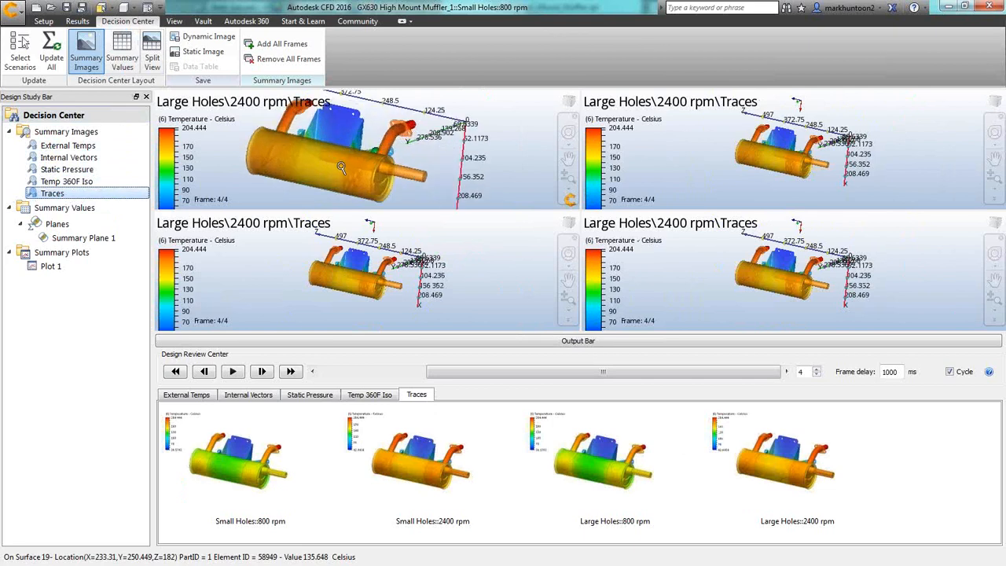
pyautogui.scroll(5, 352, 164)
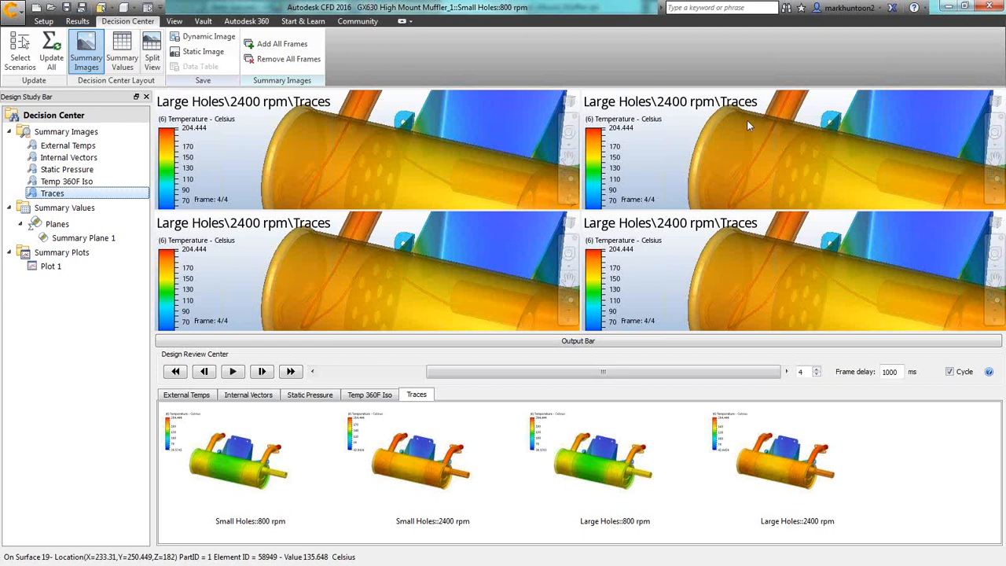
pyautogui.click(590, 343)
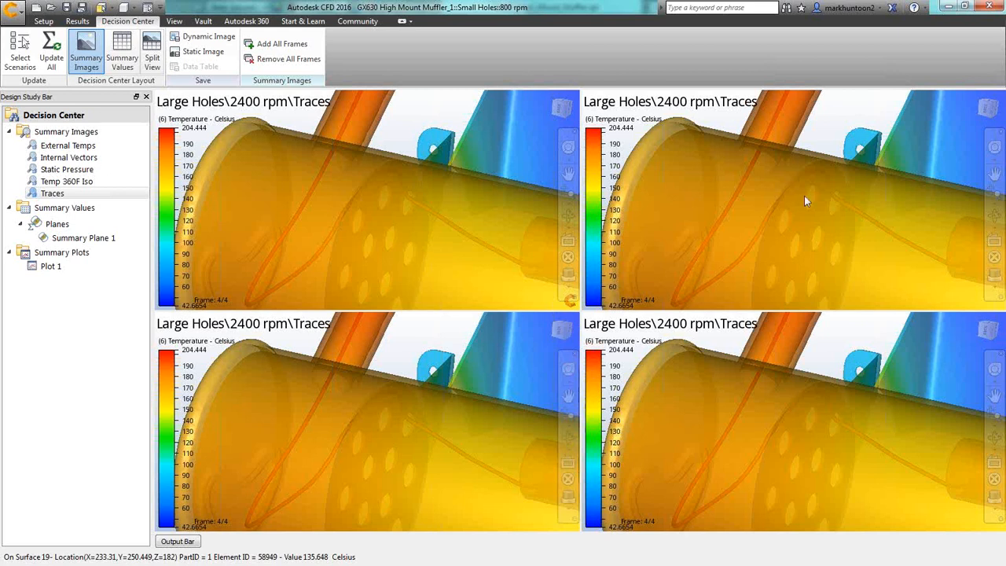
# Step: Replace all frames with the Traces images, Small Holes in one column and Large Holes in the other, 800 rpm above 2400 rpm
pyautogui.click(177, 541)
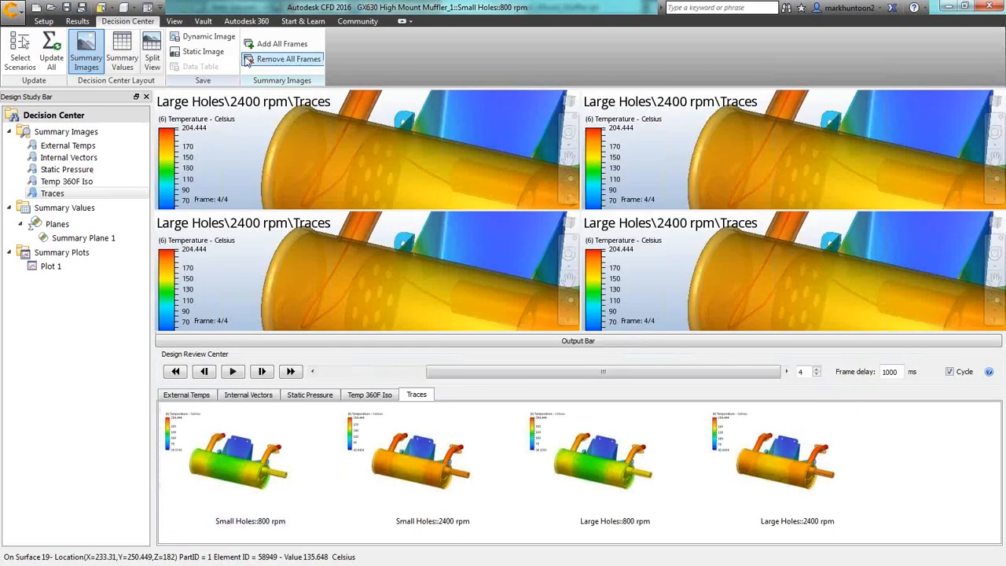
pyautogui.click(289, 60)
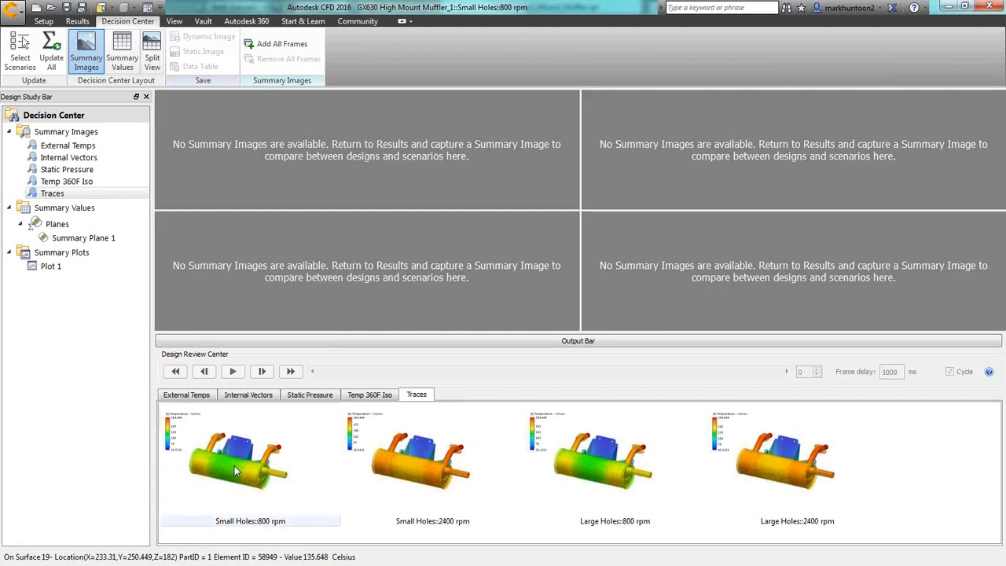
pyautogui.moveTo(234, 471); pyautogui.dragTo(308, 127)
pyautogui.moveTo(414, 466); pyautogui.dragTo(427, 247)
pyautogui.moveTo(641, 484); pyautogui.dragTo(732, 167)
pyautogui.moveTo(757, 423); pyautogui.dragTo(766, 305)
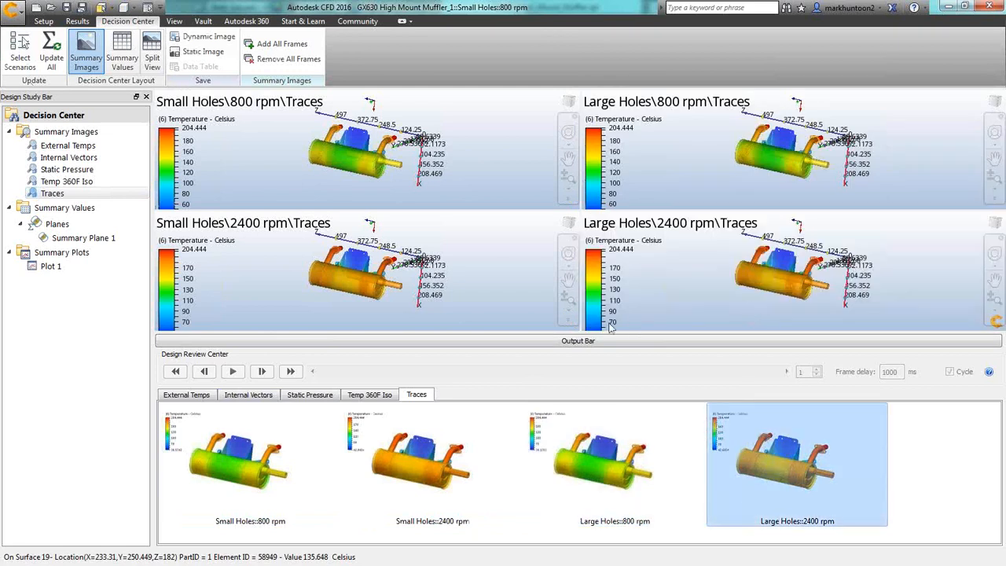
# Step: Fill the four frames with the Temp 360F Iso images, Small Holes beside Large Holes and 800 rpm above 2400 rpm
pyautogui.click(383, 396)
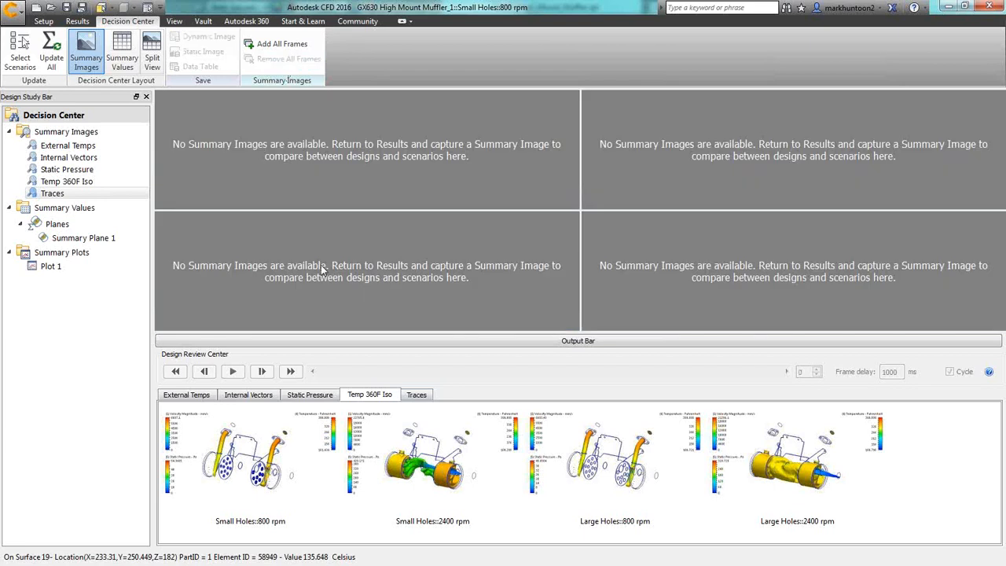
pyautogui.moveTo(269, 472); pyautogui.dragTo(381, 258)
pyautogui.moveTo(429, 464); pyautogui.dragTo(369, 267)
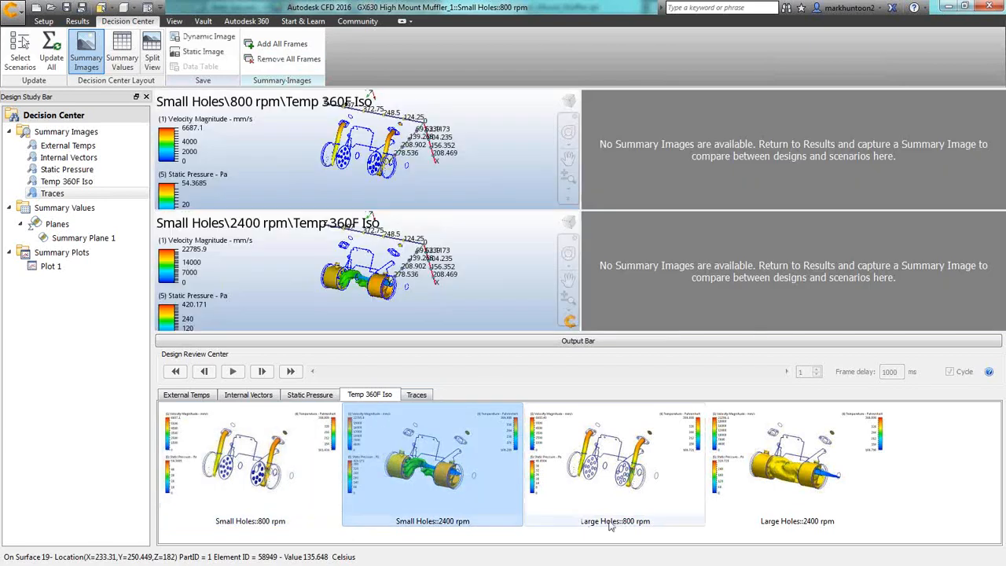
pyautogui.moveTo(613, 464); pyautogui.dragTo(672, 181)
pyautogui.moveTo(795, 463); pyautogui.dragTo(782, 321)
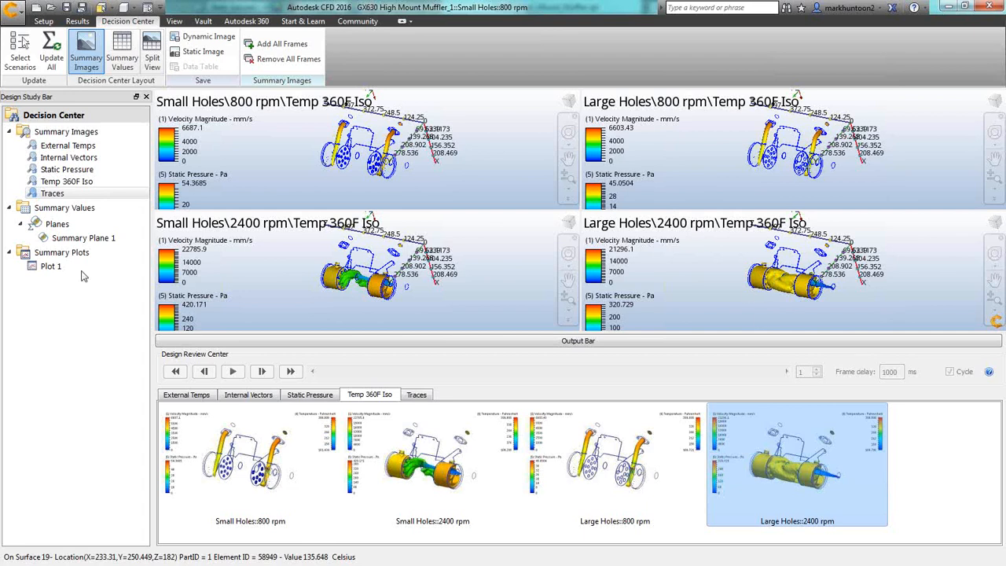
# Step: Compare the Summary Plane 1 volume flow rate and pressure values across the four scenarios
pyautogui.click(79, 237)
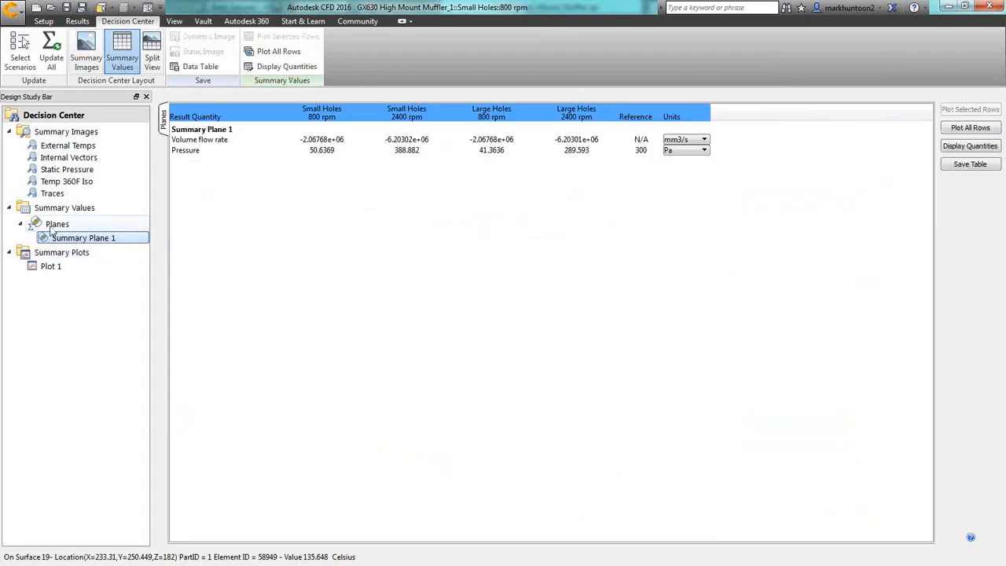
pyautogui.click(52, 225)
pyautogui.click(75, 238)
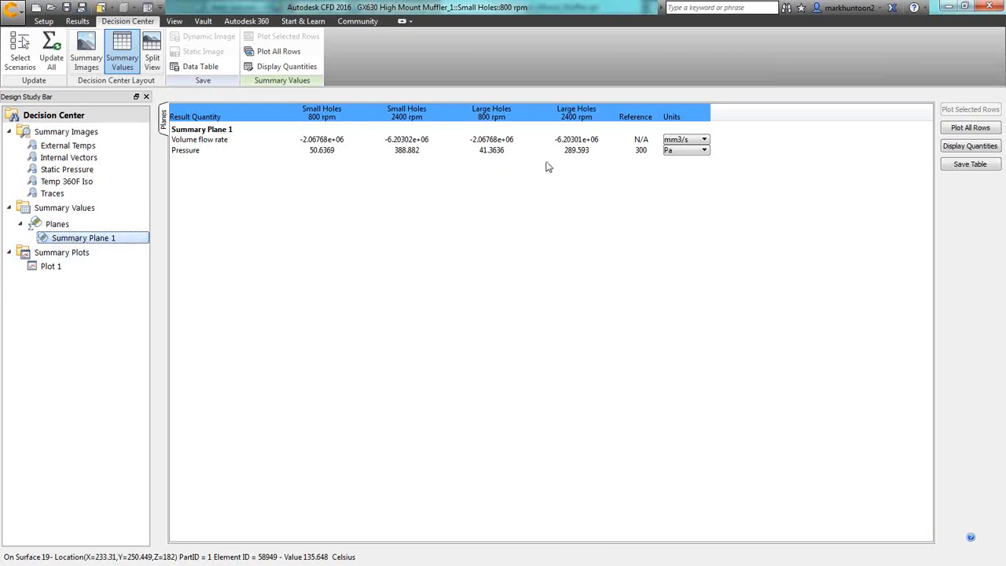
# Step: Examine the static pressure curves in Plot 1, and close the plot after returning to the External Temps summary images
pyautogui.click(66, 266)
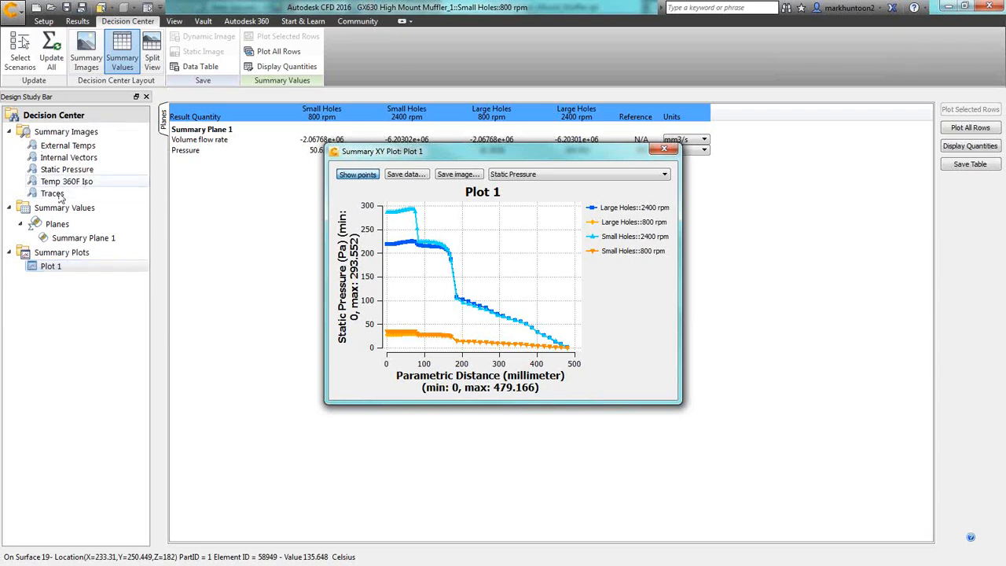
pyautogui.click(63, 147)
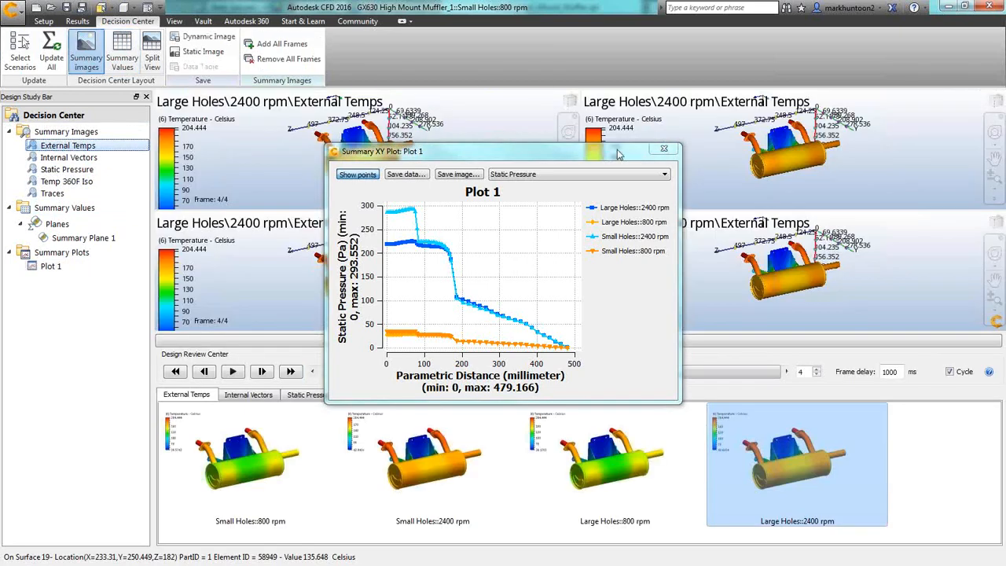
pyautogui.click(664, 150)
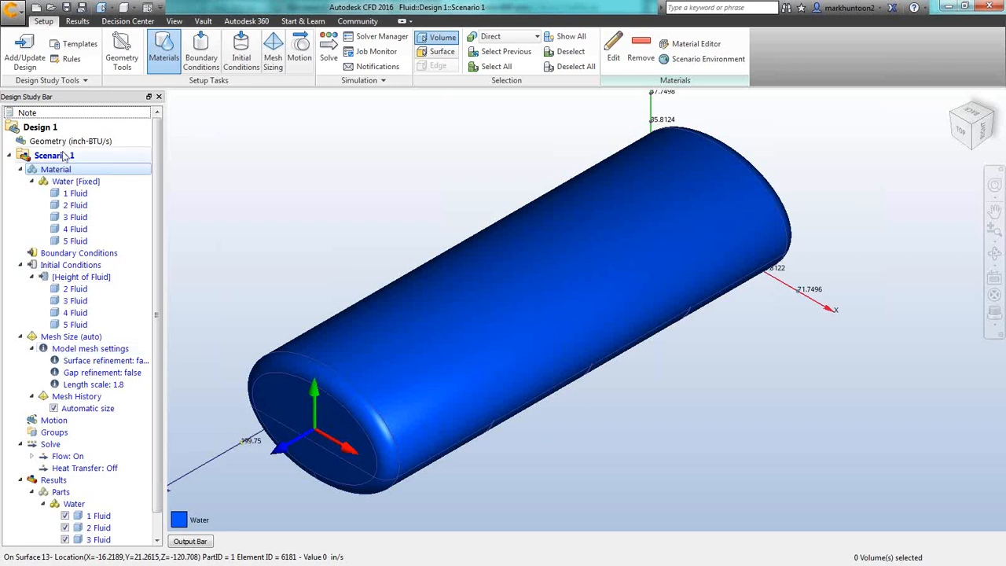
# Step: Display the tank's Height of Fluid initial condition and inspect the tank from its right side
pyautogui.moveTo(154, 128)
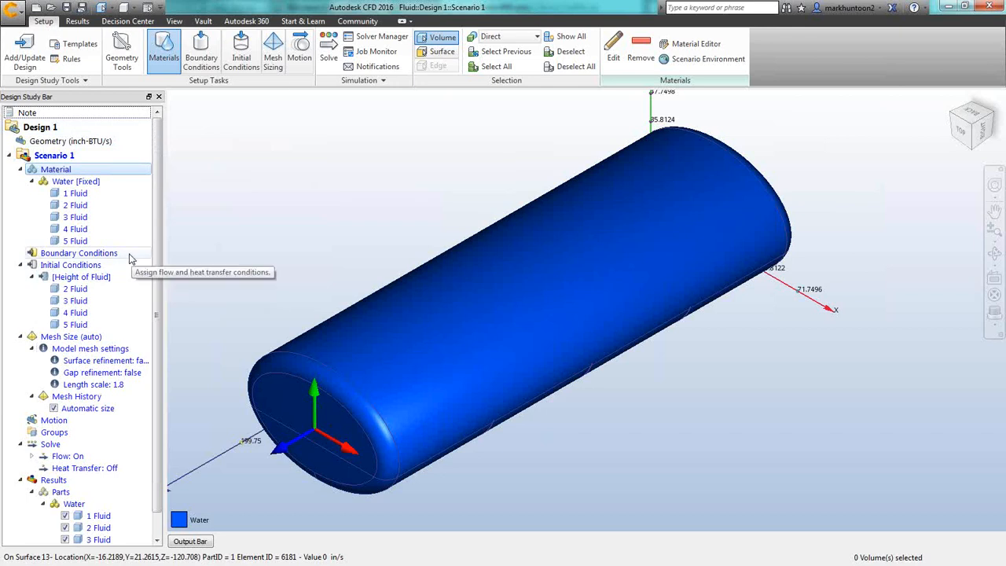
pyautogui.click(237, 68)
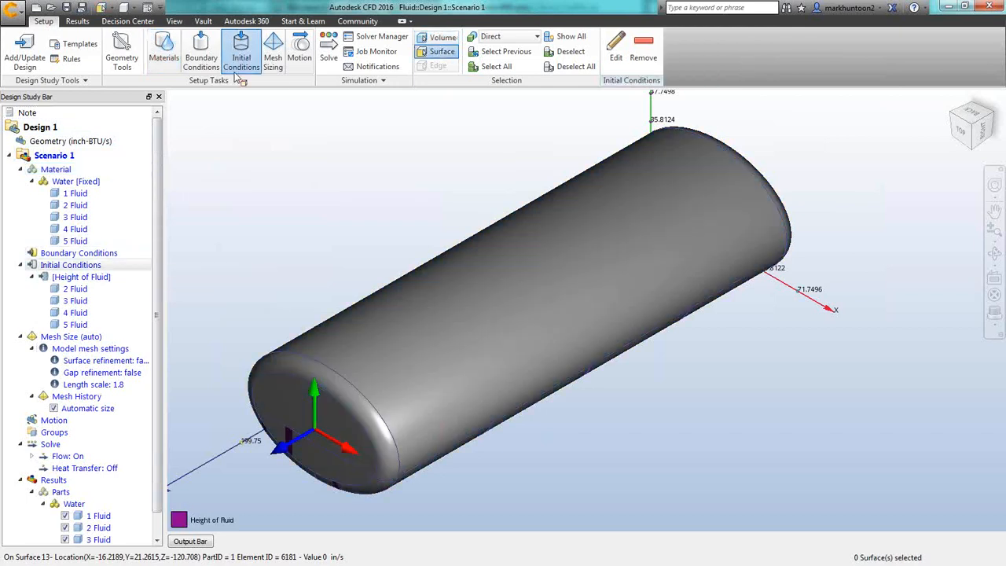
pyautogui.click(984, 130)
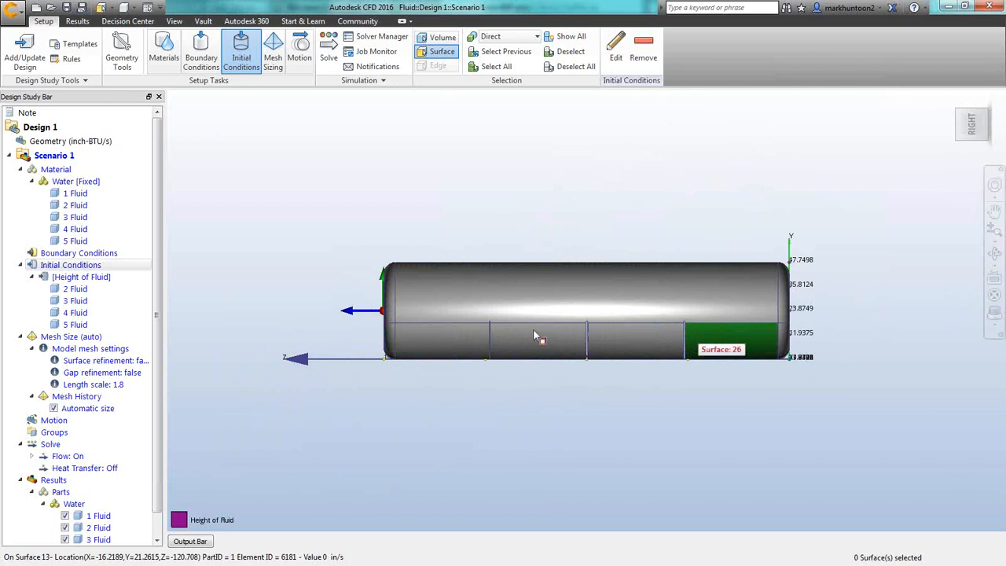
# Step: Review the transient solve control and physics settings, and open the free surface settings
pyautogui.click(328, 55)
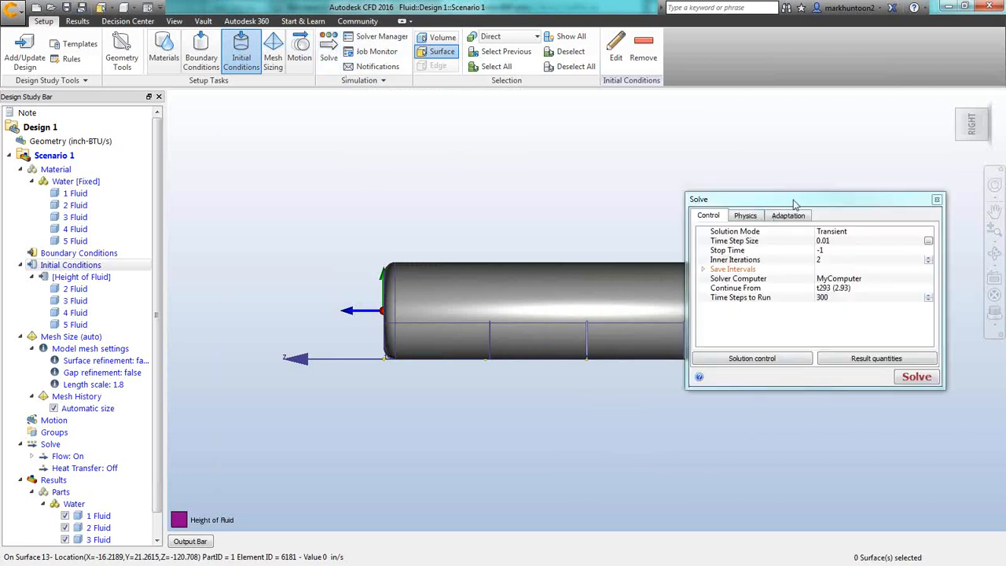
pyautogui.moveTo(792, 201); pyautogui.dragTo(298, 99)
pyautogui.click(262, 116)
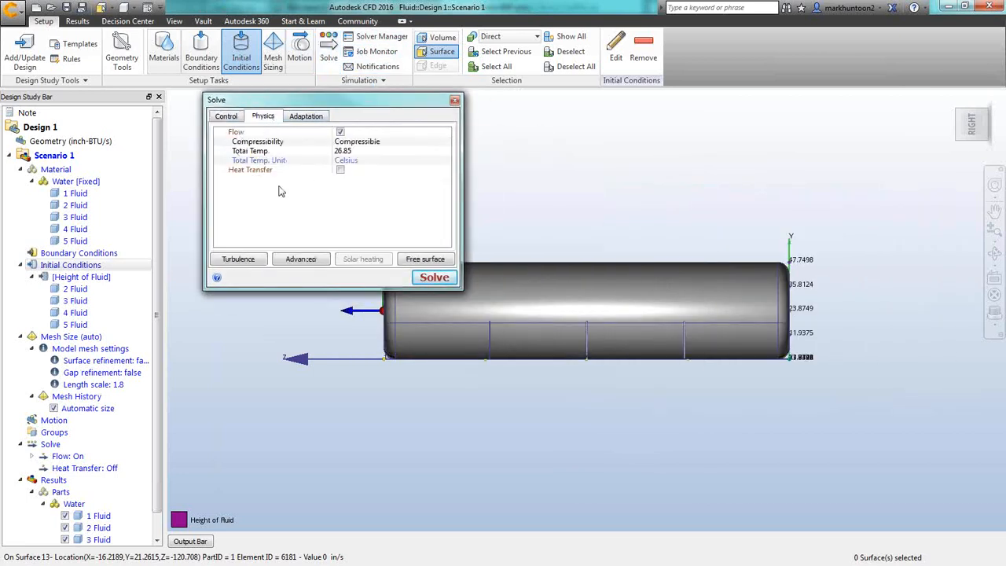
pyautogui.click(425, 262)
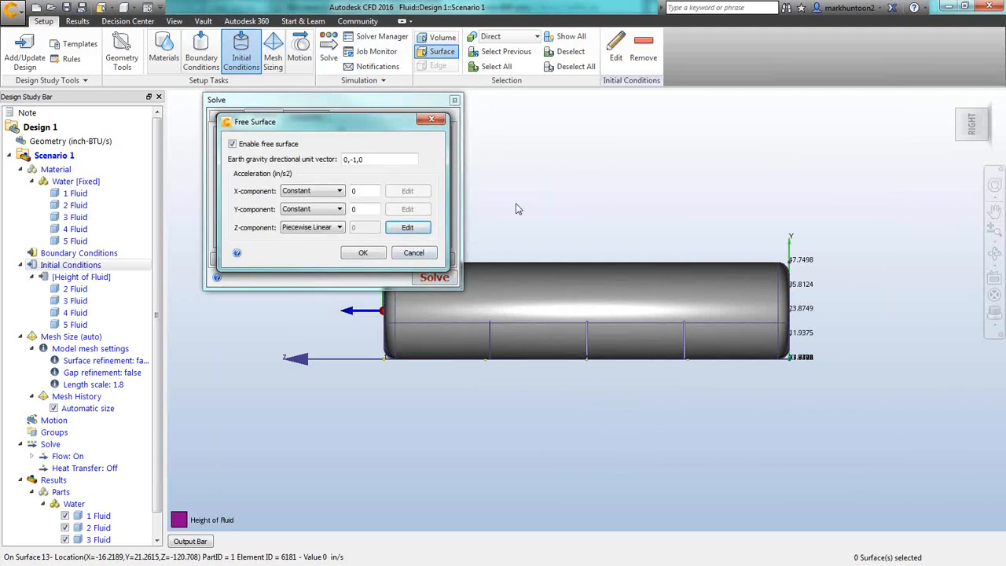
# Step: Inspect and plot the piecewise linear Z-component acceleration curve, and leave the free surface and solve settings without changes
pyautogui.click(406, 227)
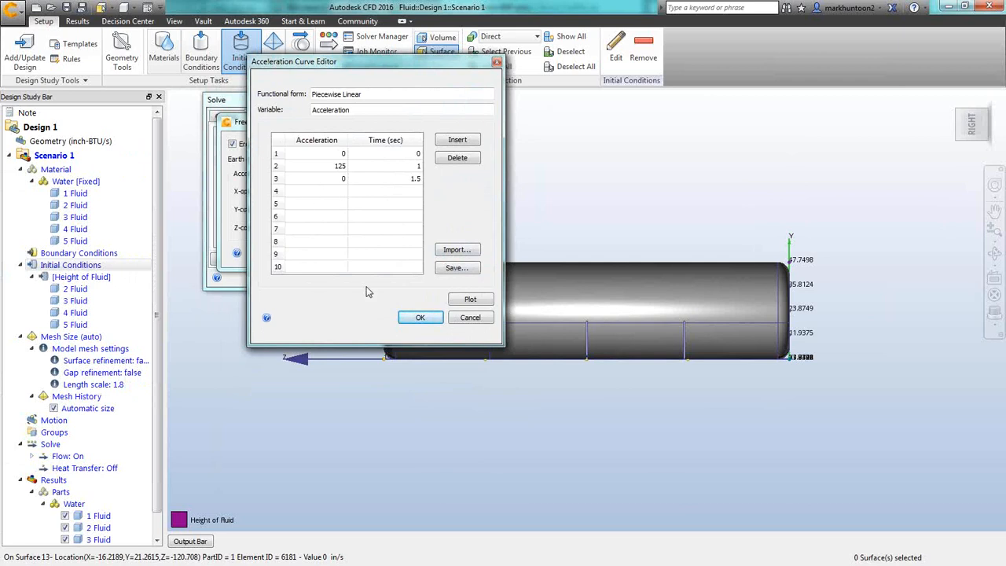
pyautogui.click(469, 300)
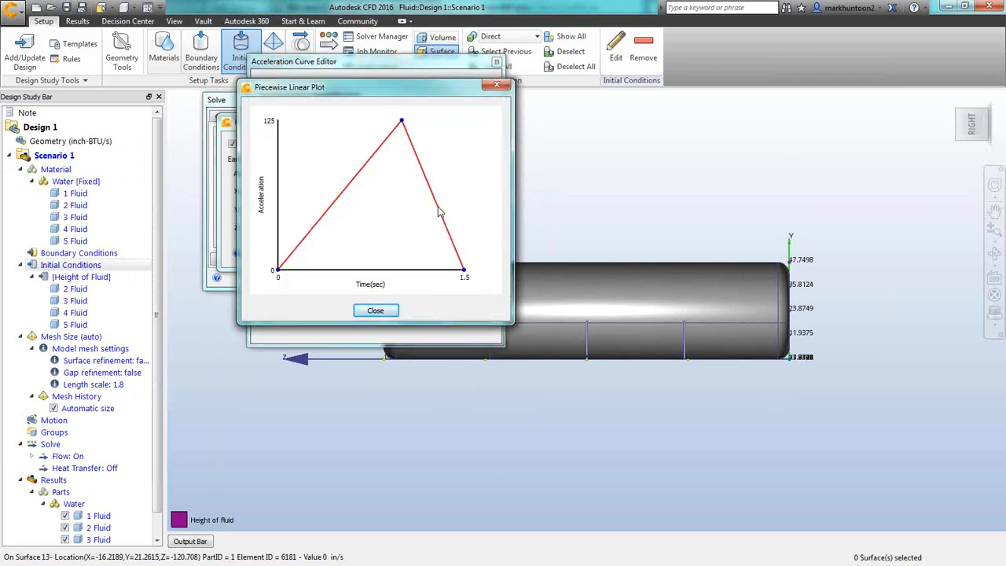
pyautogui.click(375, 310)
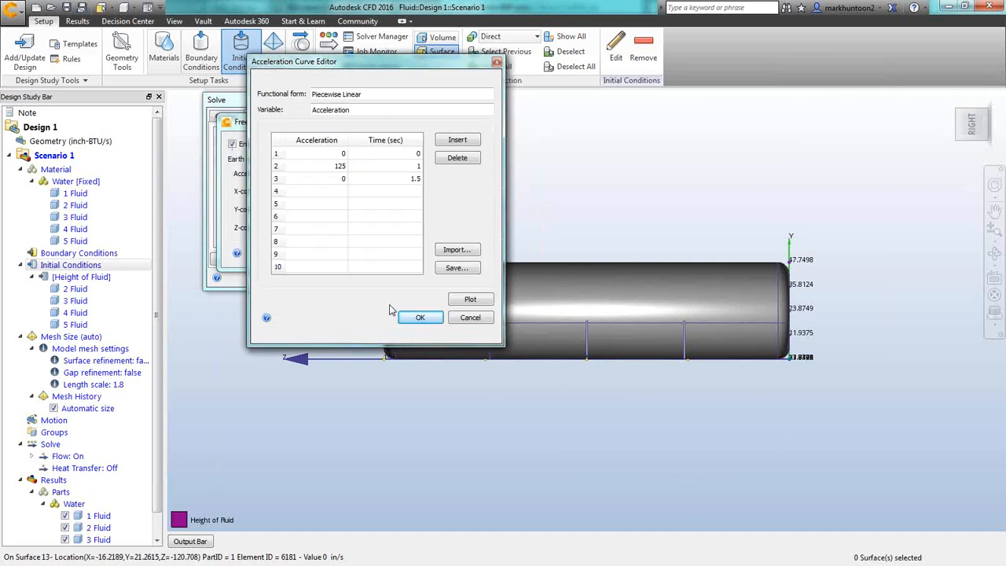
pyautogui.click(475, 321)
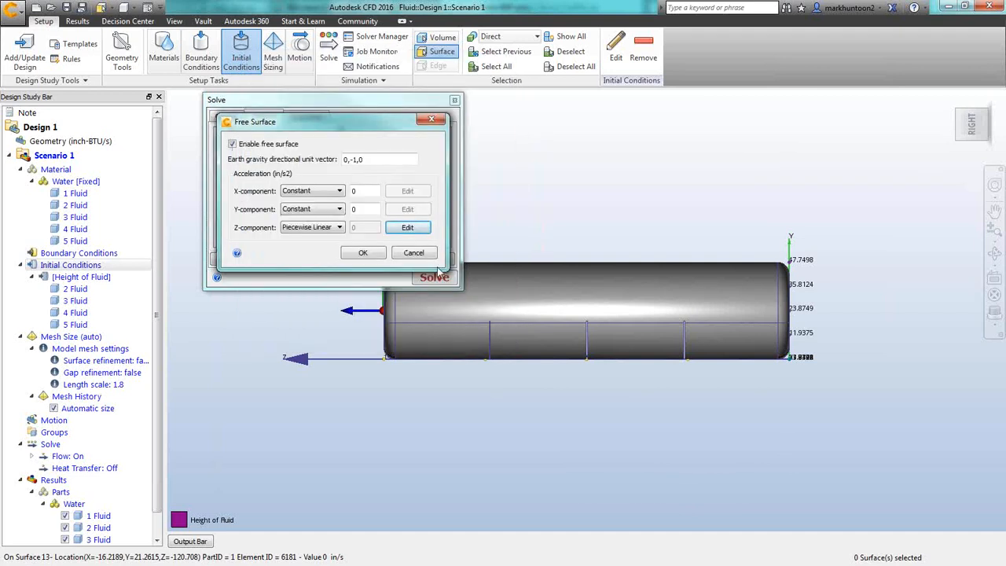
pyautogui.click(415, 254)
pyautogui.click(454, 99)
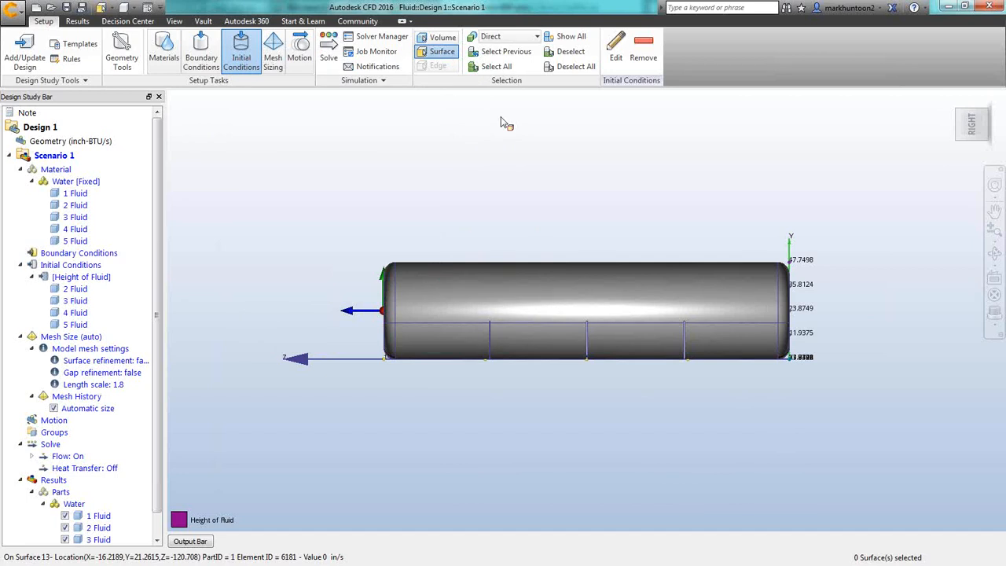
# Step: Display the tank's velocity magnitude results with Free Surface enabled, and inspect the fluid surface from the right side
pyautogui.click(77, 21)
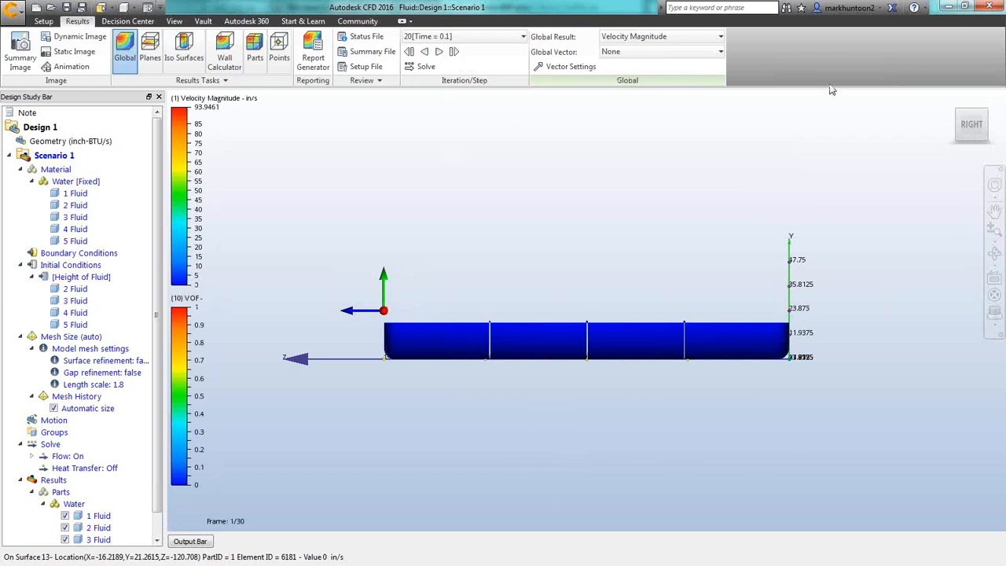
pyautogui.click(959, 111)
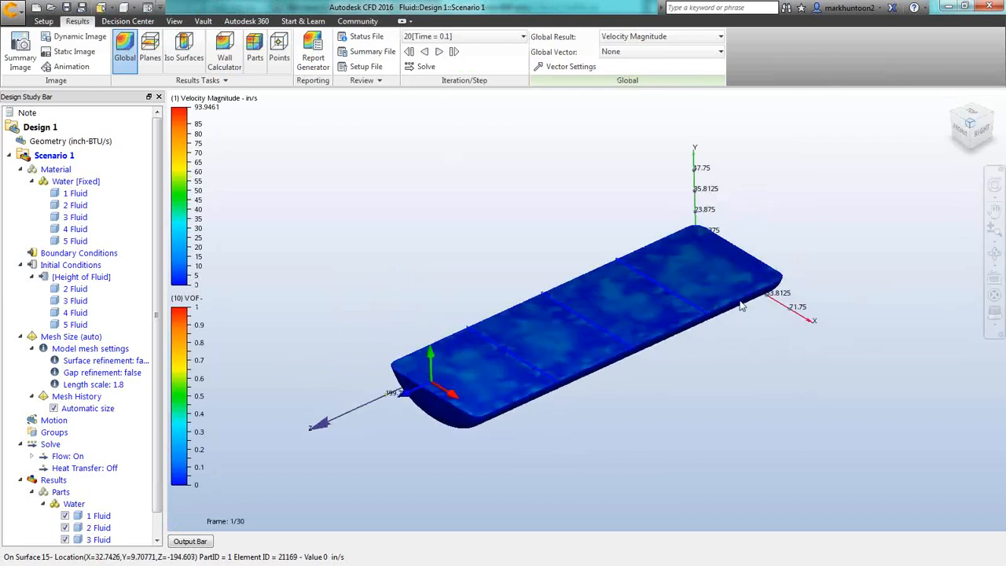
pyautogui.rightClick(406, 180)
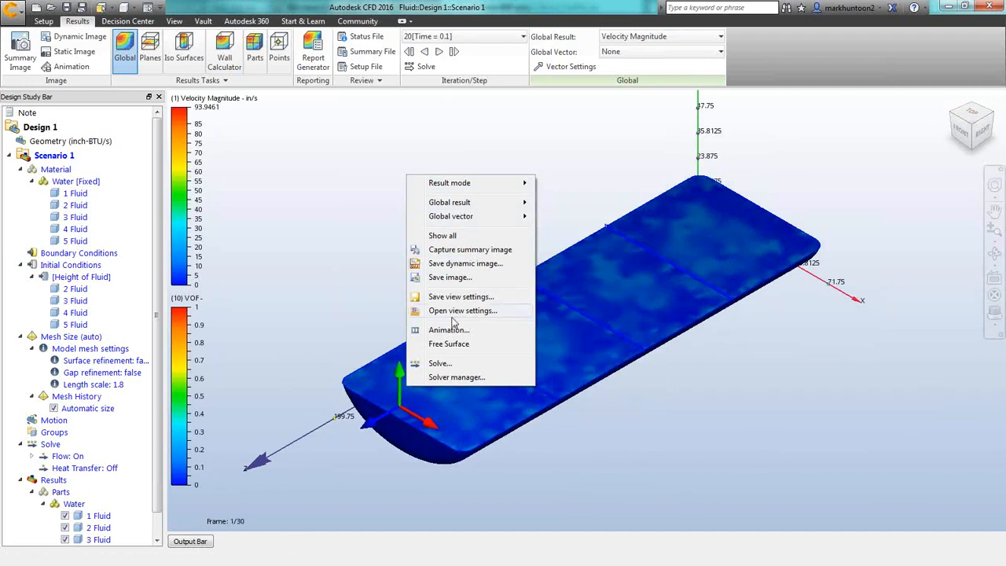
pyautogui.click(456, 343)
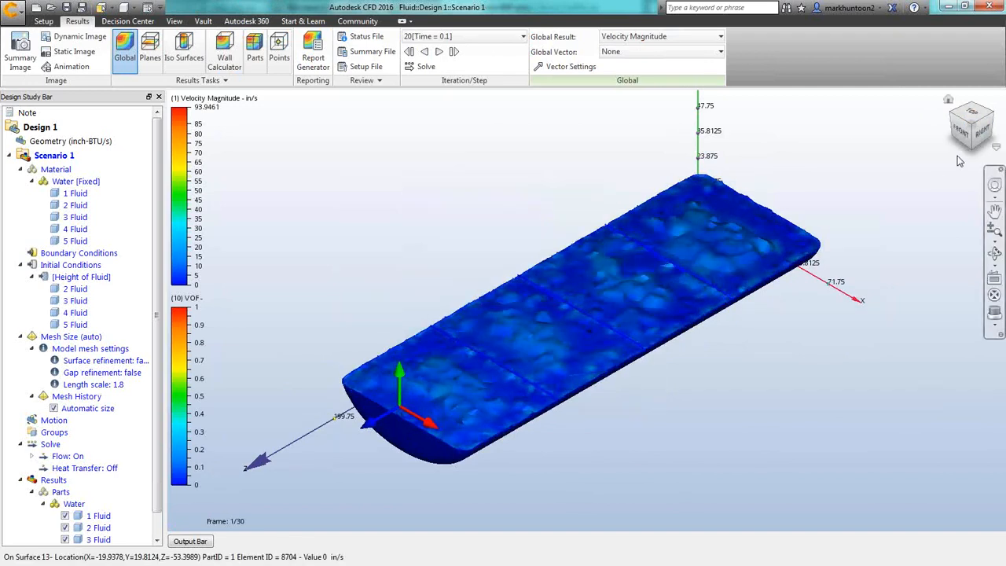
pyautogui.click(983, 132)
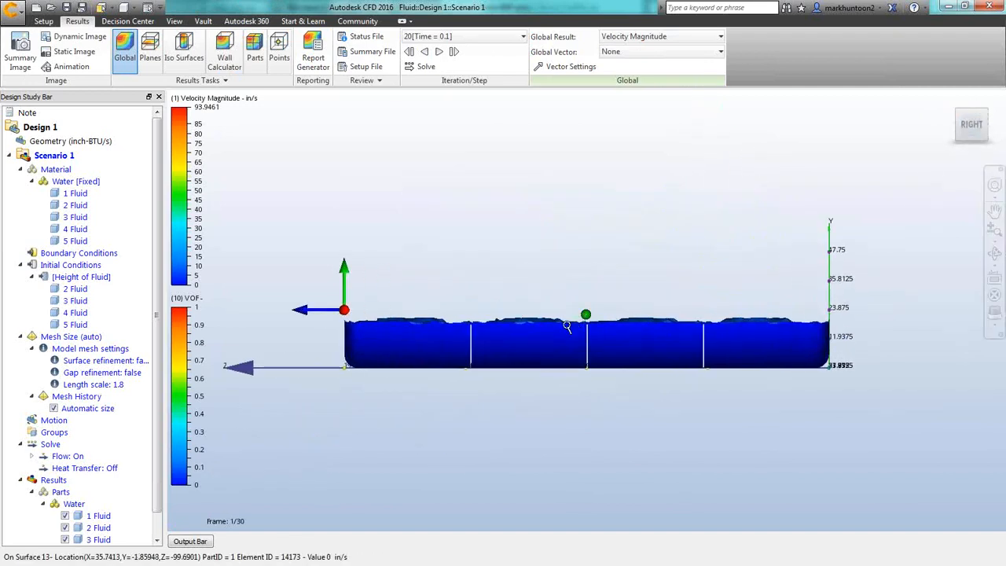
pyautogui.scroll(4, 567, 326)
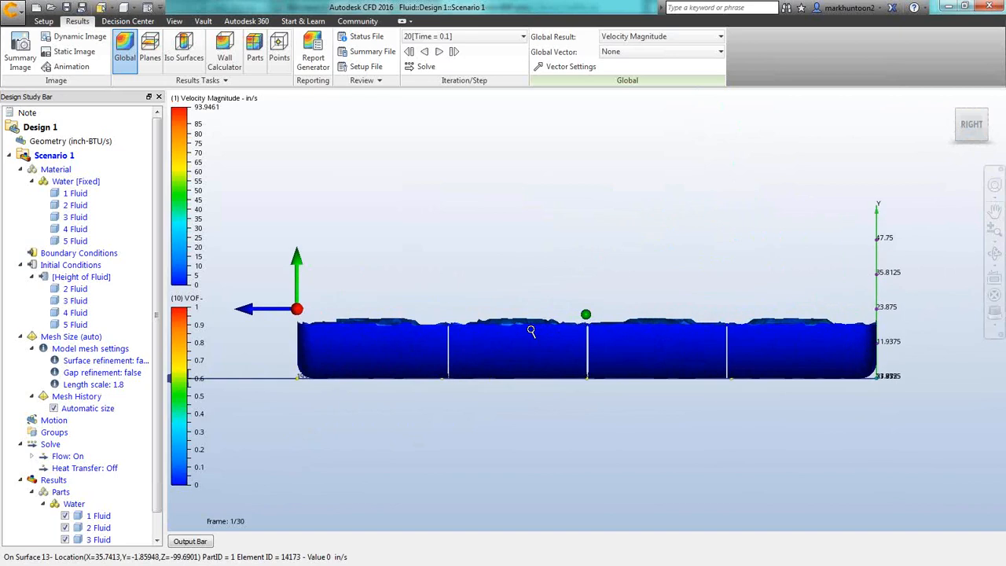
# Step: Play the transient results animation of the sloshing free surface in a close isometric view, and pause it after watching
pyautogui.click(958, 116)
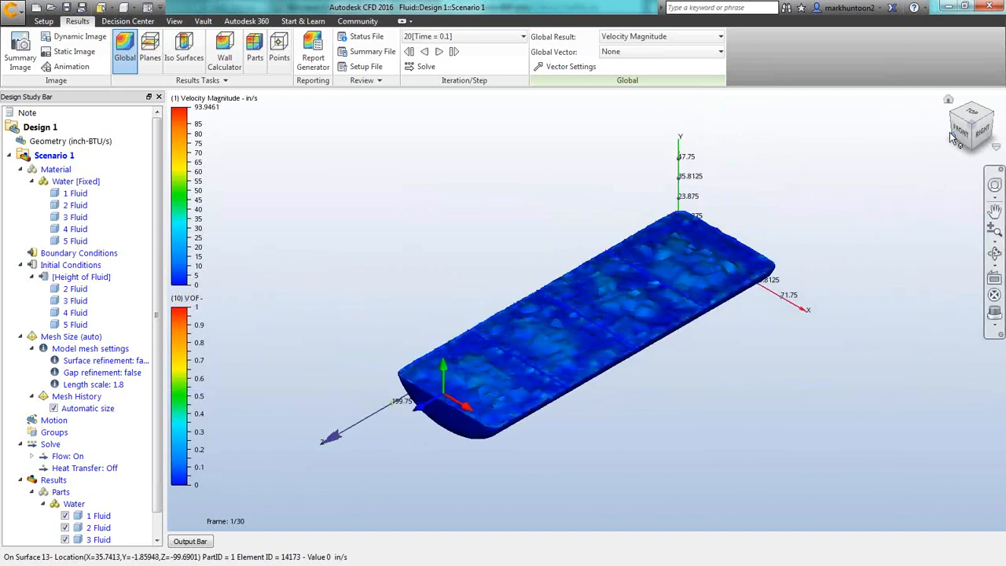
pyautogui.scroll(2, 591, 338)
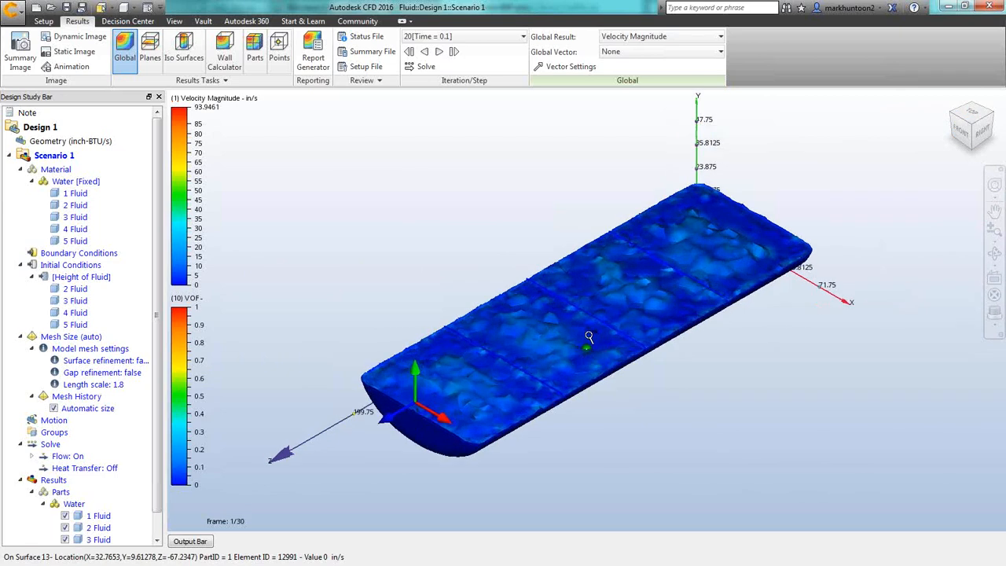
pyautogui.scroll(3, 588, 337)
pyautogui.rightClick(420, 170)
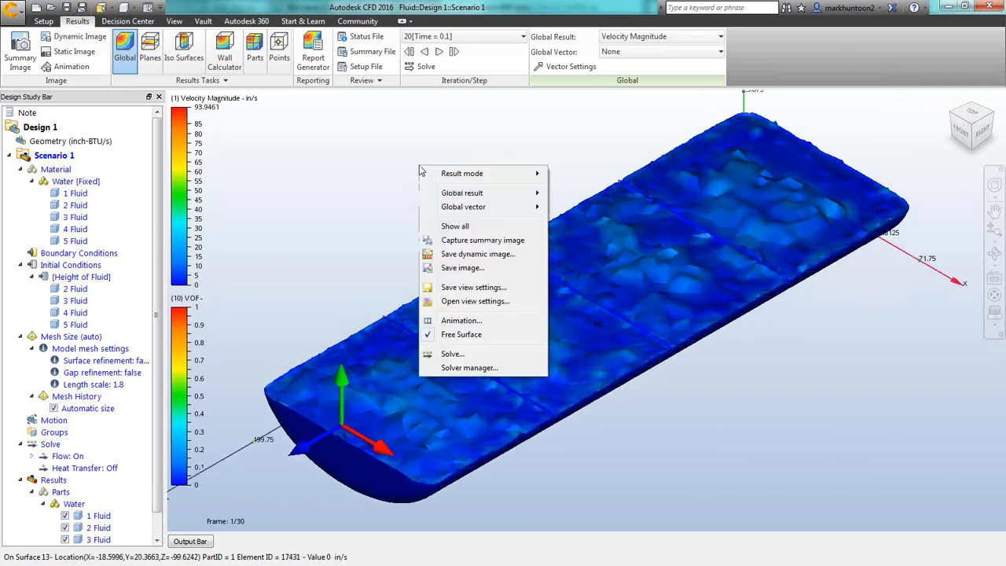
pyautogui.click(476, 320)
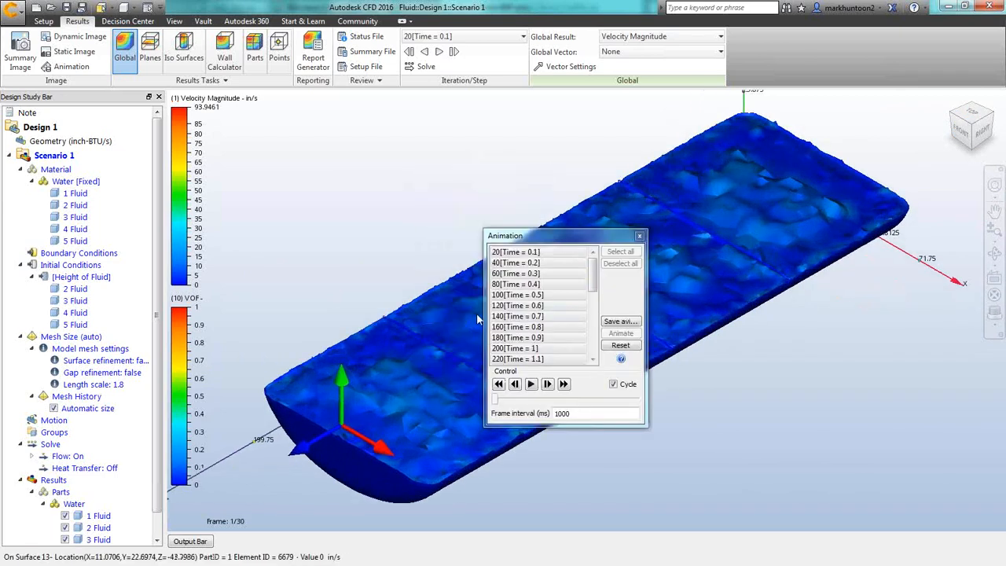
pyautogui.moveTo(598, 239); pyautogui.dragTo(404, 106)
pyautogui.click(335, 250)
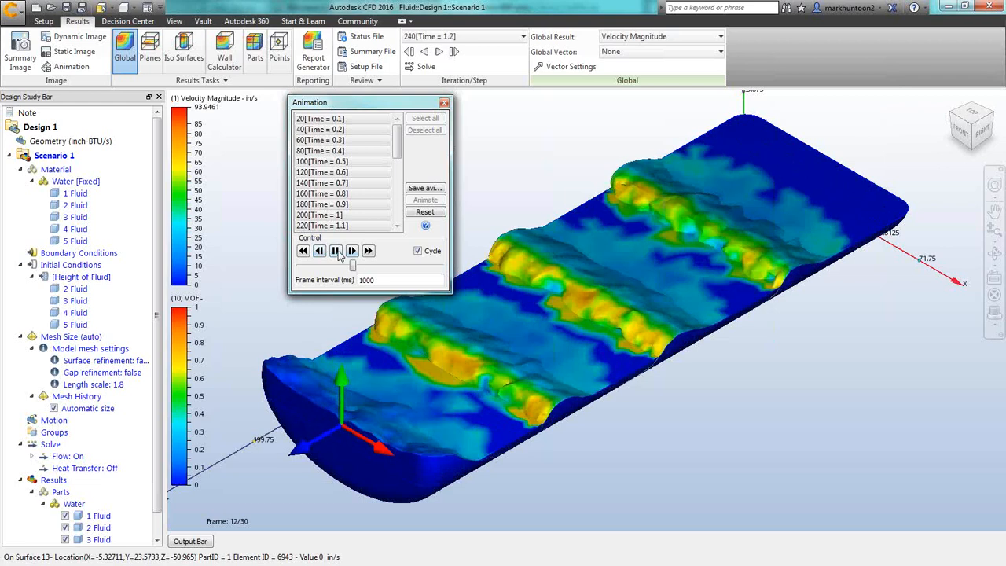
pyautogui.click(337, 251)
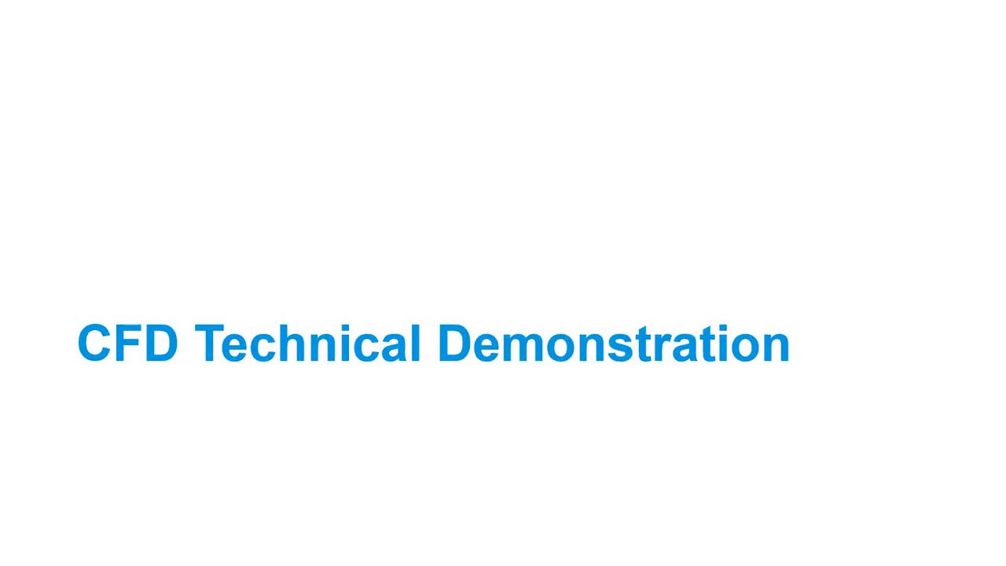
pyautogui.click(705, 162)
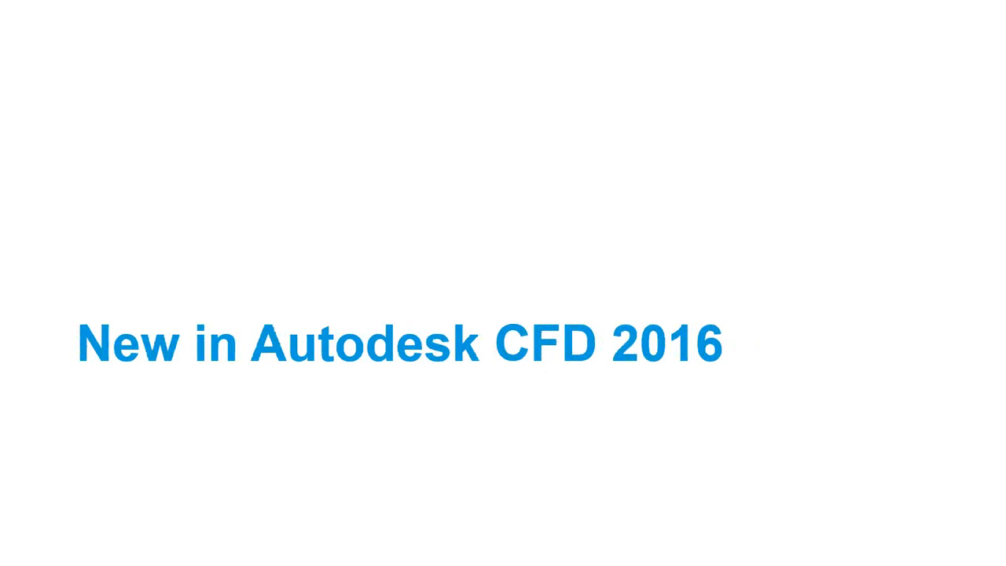
pyautogui.press('Right')
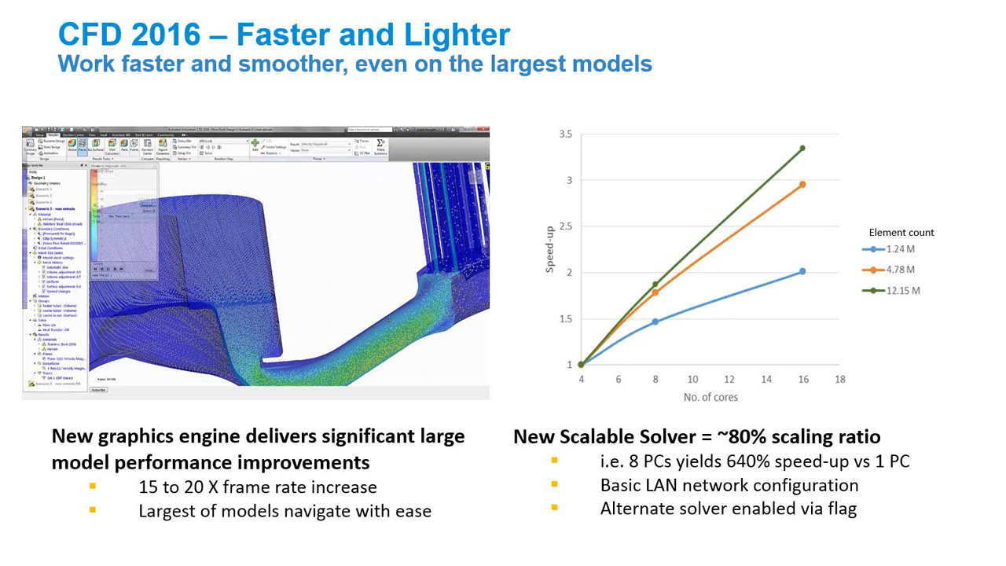